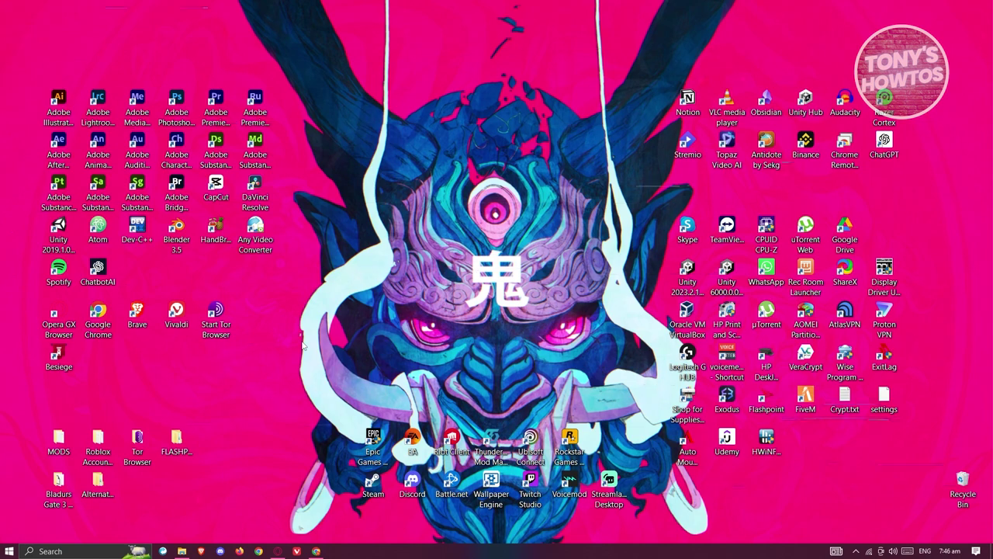
- Restore the Chrome window showing the PayPal Summary page with an A$0.00 balance
{"action": "left_click", "coordinate": [317, 551]}
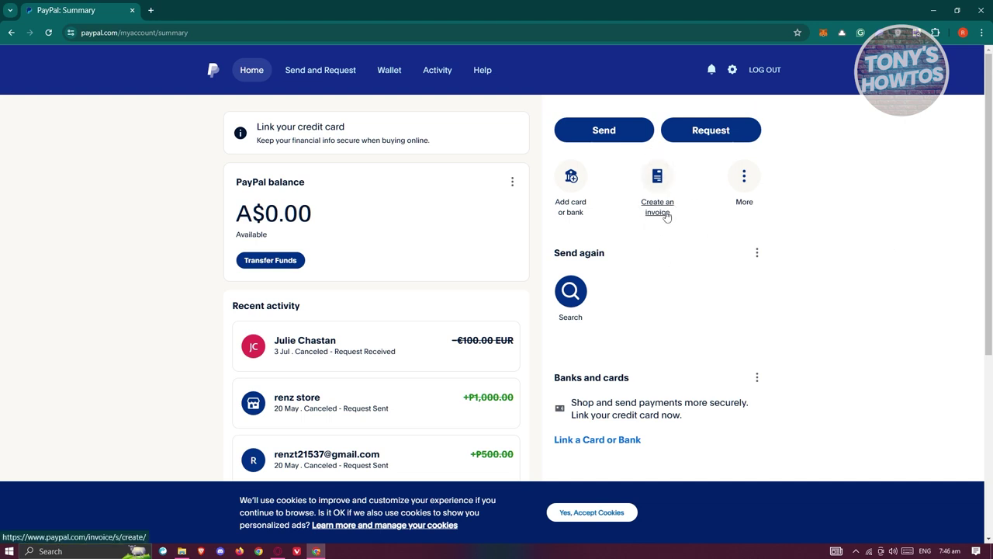
- Create a new blank invoice, Invoice #(0001), from the PayPal Summary page
{"action": "left_click", "coordinate": [665, 215]}
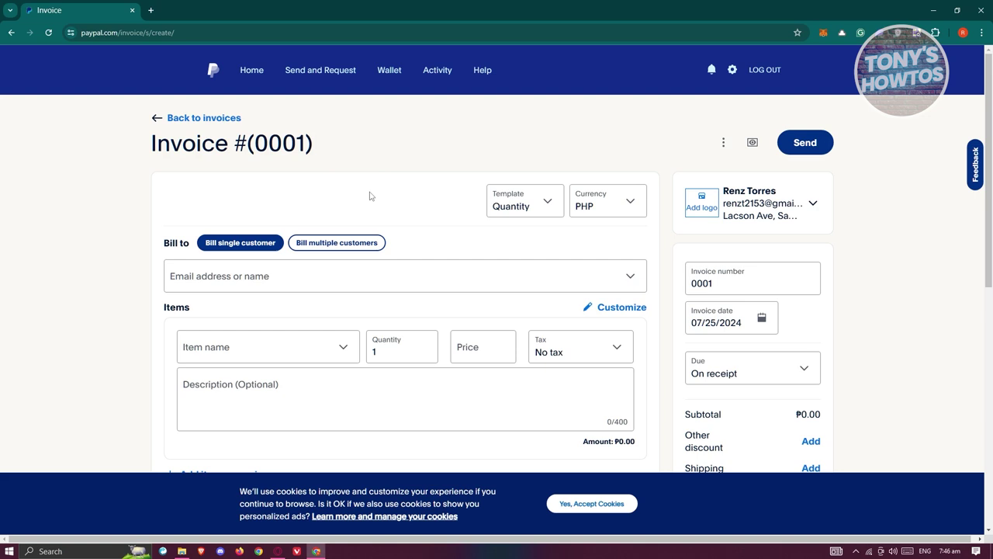
{"action": "left_click", "coordinate": [549, 204]}
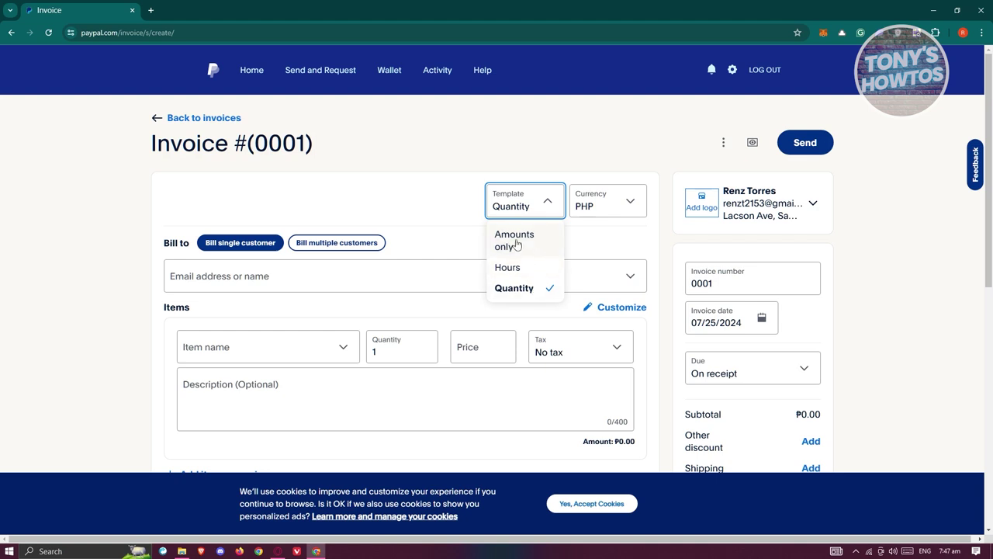
{"action": "left_click", "coordinate": [517, 244]}
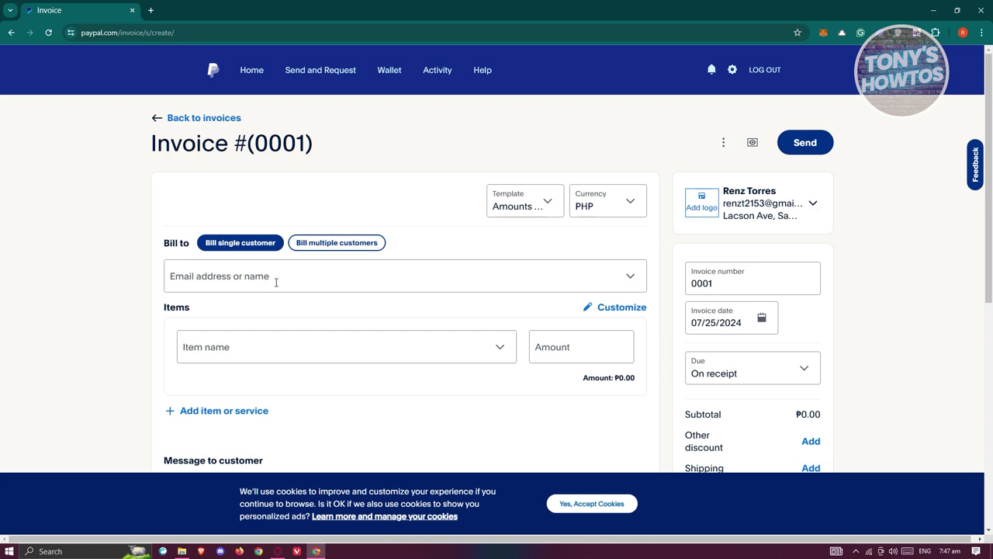
{"action": "scroll", "coordinate": [275, 282], "scroll_direction": "down", "scroll_amount": 2}
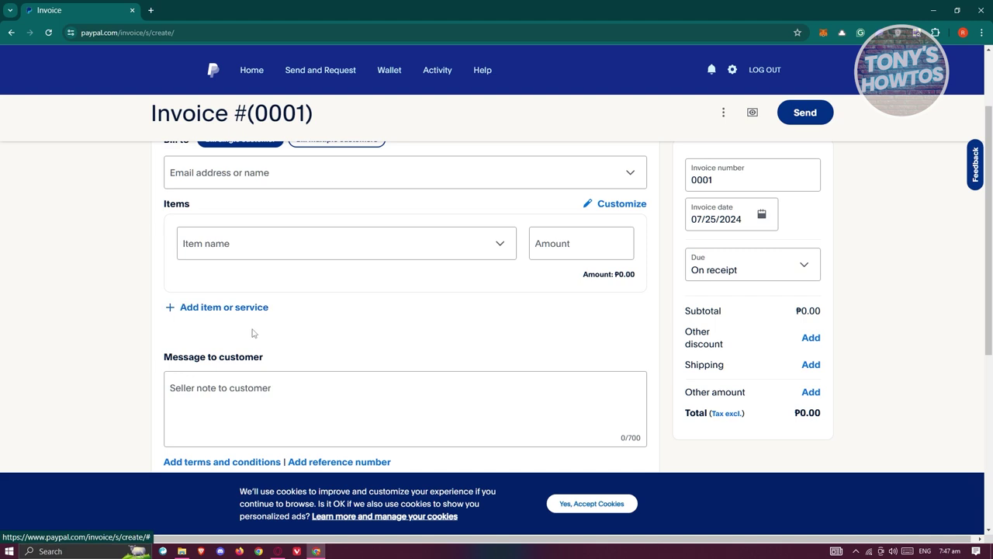
{"action": "scroll", "coordinate": [787, 317], "scroll_direction": "up", "scroll_amount": 2}
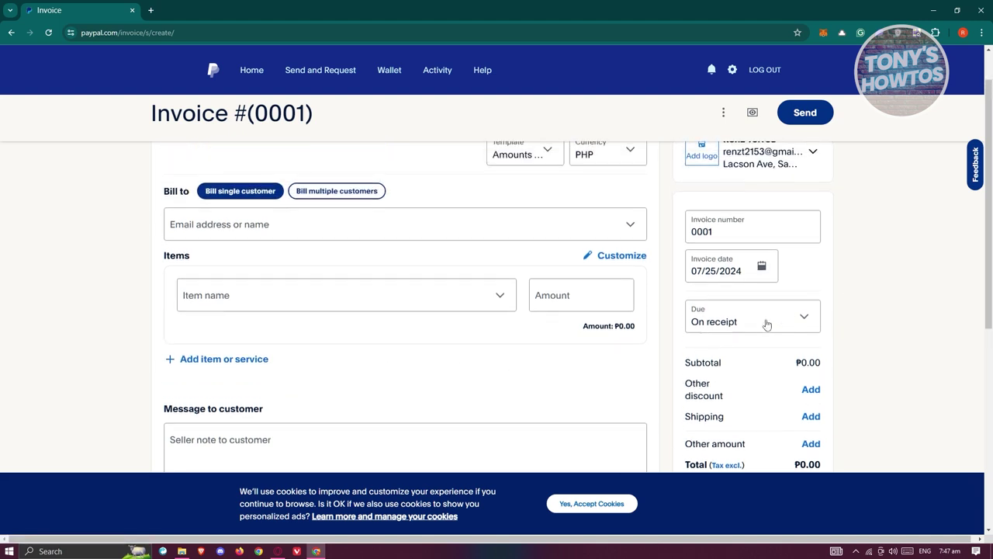
{"action": "left_click", "coordinate": [535, 203]}
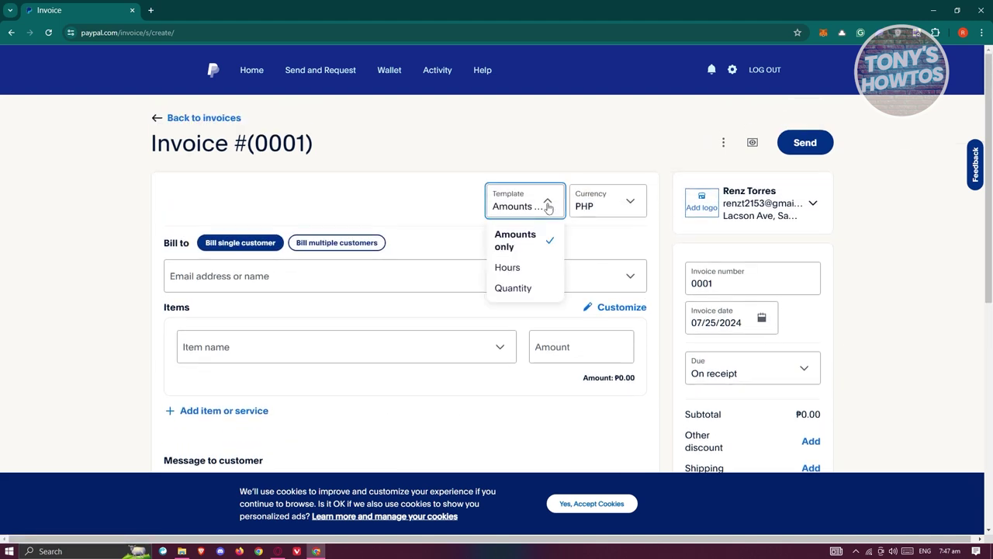
{"action": "left_click", "coordinate": [506, 266]}
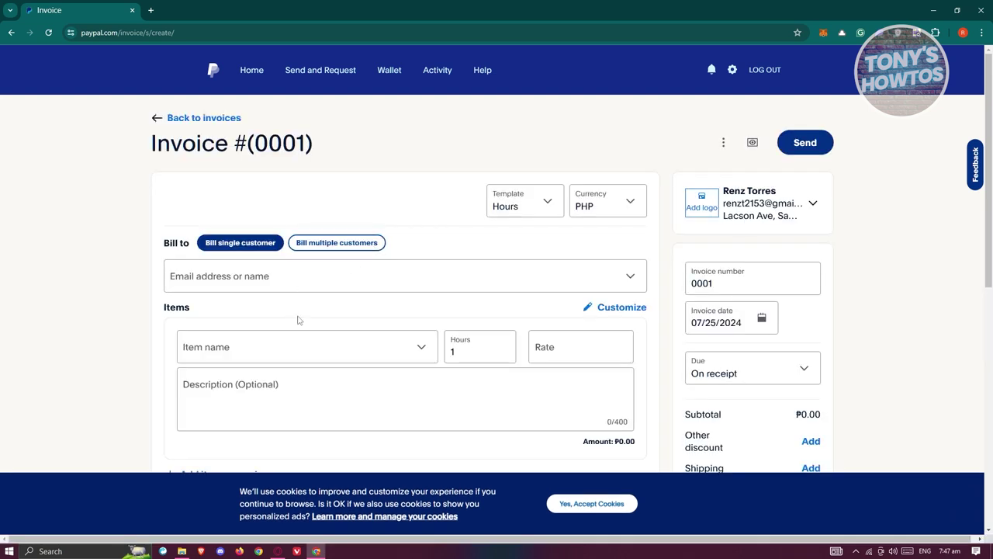
{"action": "left_click", "coordinate": [481, 350]}
{"action": "left_click", "coordinate": [240, 346]}
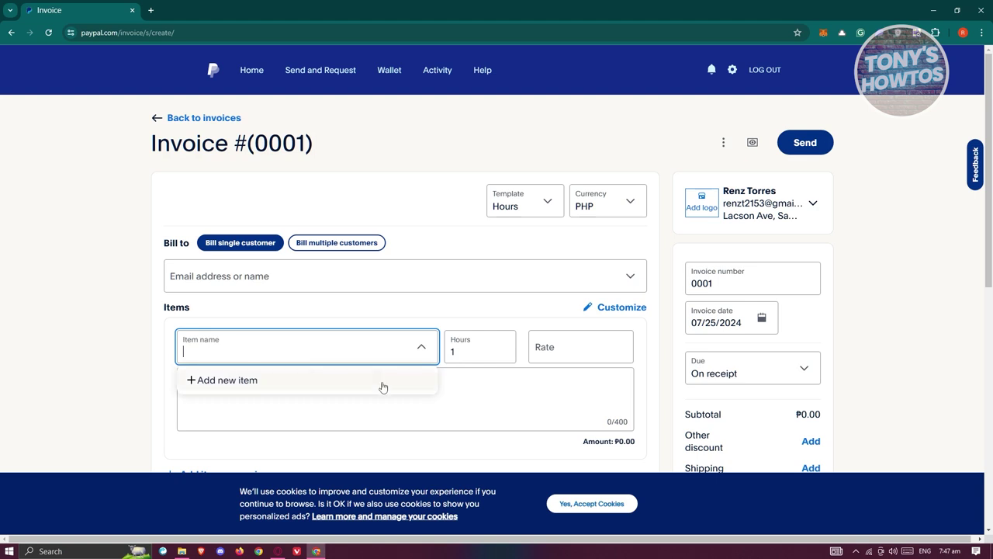
{"action": "left_click", "coordinate": [126, 403]}
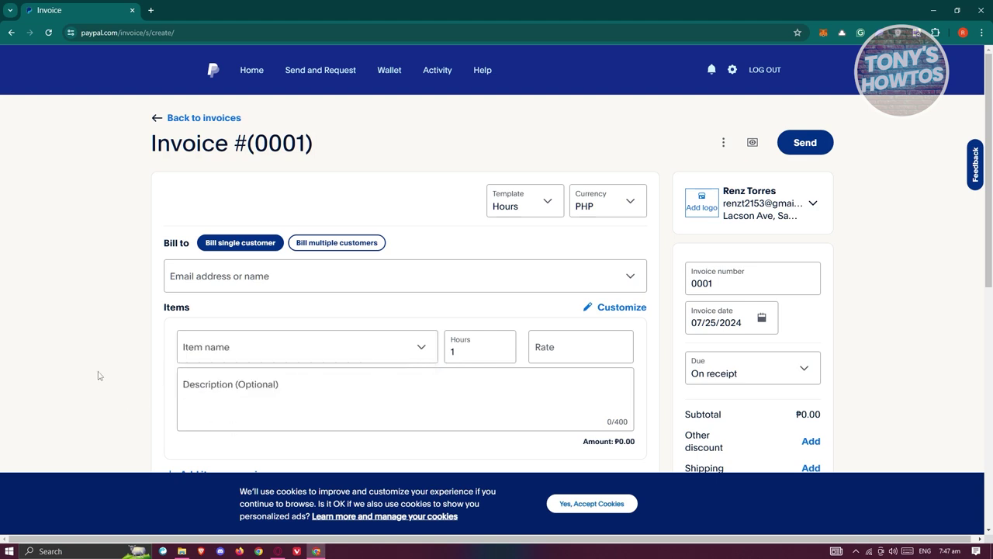
{"action": "left_click", "coordinate": [518, 204]}
{"action": "left_click", "coordinate": [513, 287]}
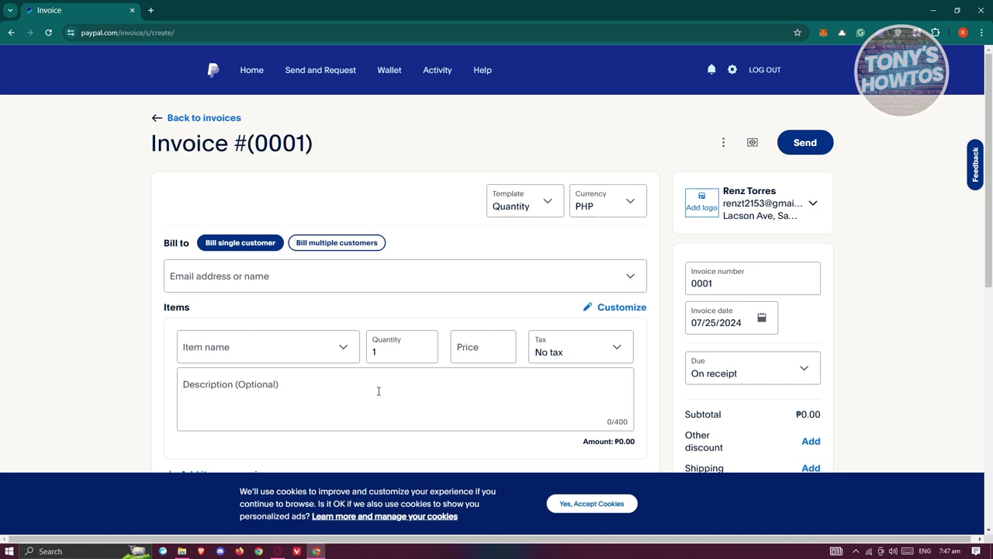
{"action": "left_click", "coordinate": [626, 205]}
{"action": "scroll", "coordinate": [622, 309], "scroll_direction": "up", "scroll_amount": 2}
{"action": "scroll", "coordinate": [625, 315], "scroll_direction": "down", "scroll_amount": 2}
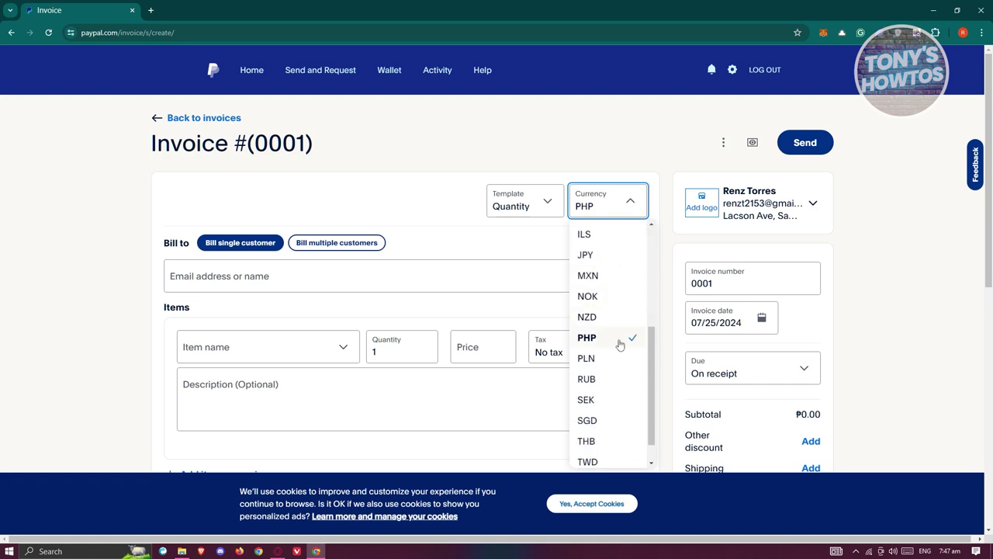
{"action": "left_click", "coordinate": [620, 343]}
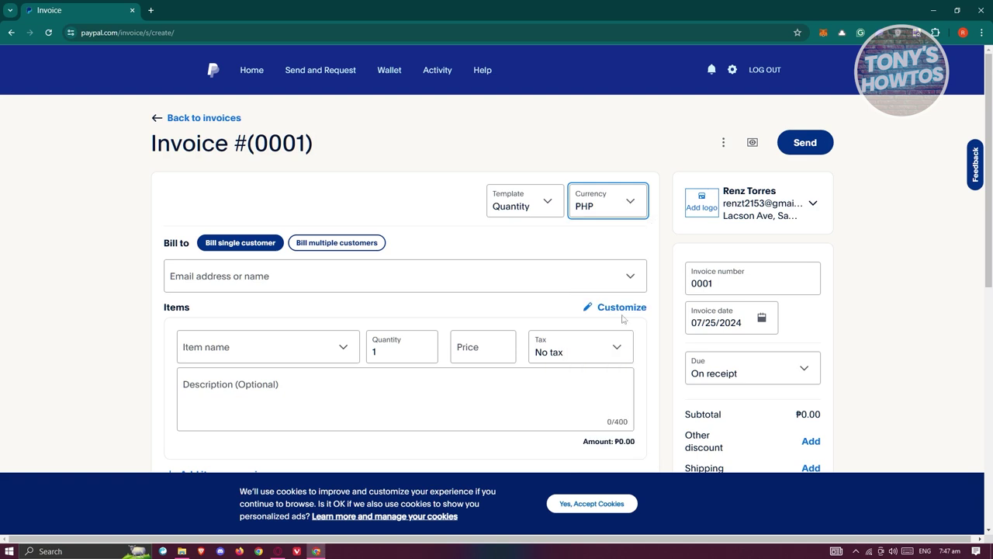
{"action": "left_click", "coordinate": [703, 205]}
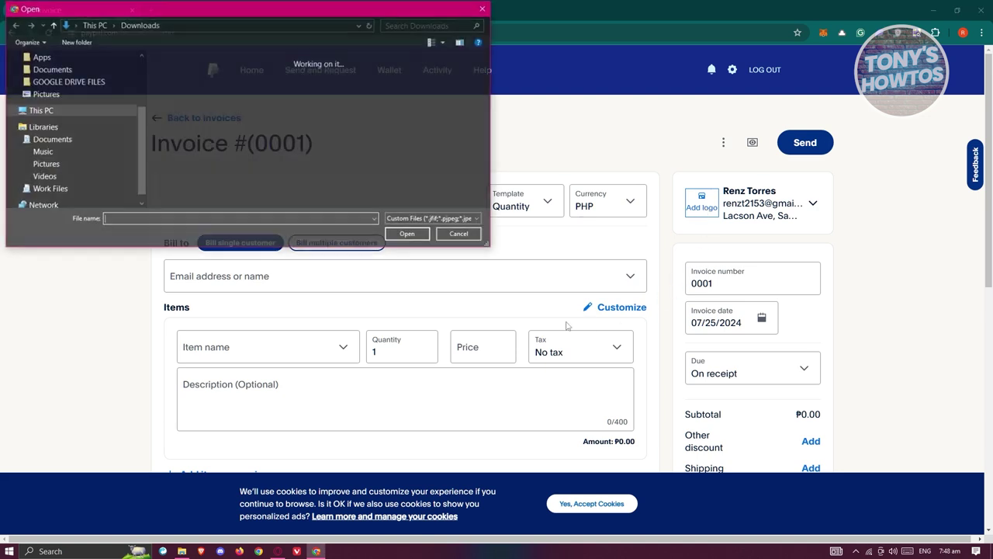
{"action": "left_click", "coordinate": [486, 8]}
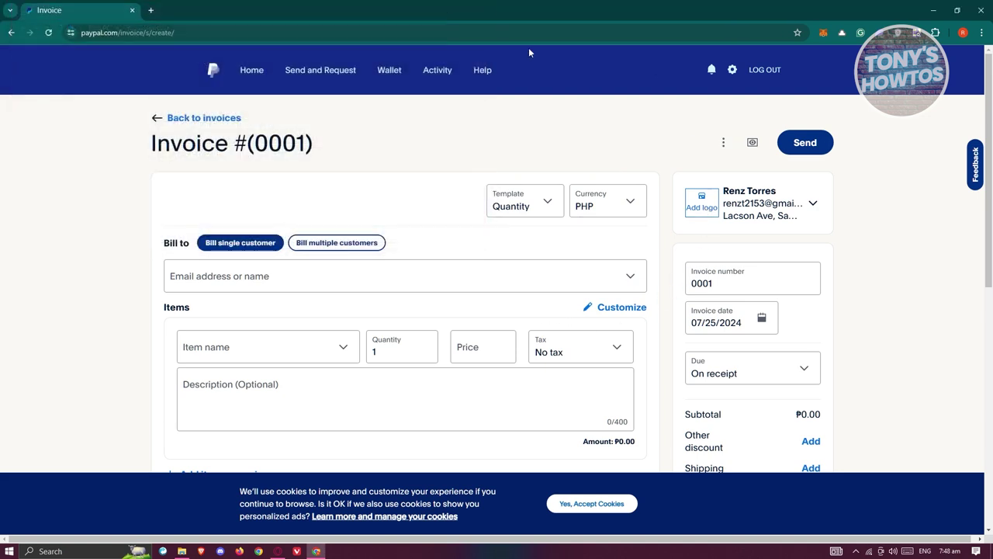
{"action": "left_click", "coordinate": [813, 204]}
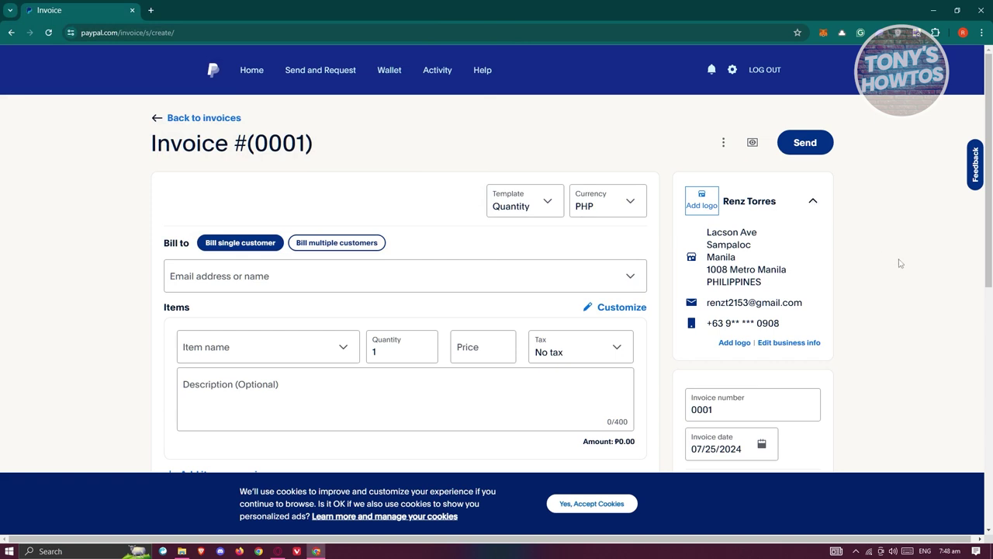
{"action": "left_click_drag", "start_coordinate": [767, 284], "coordinate": [705, 230]}
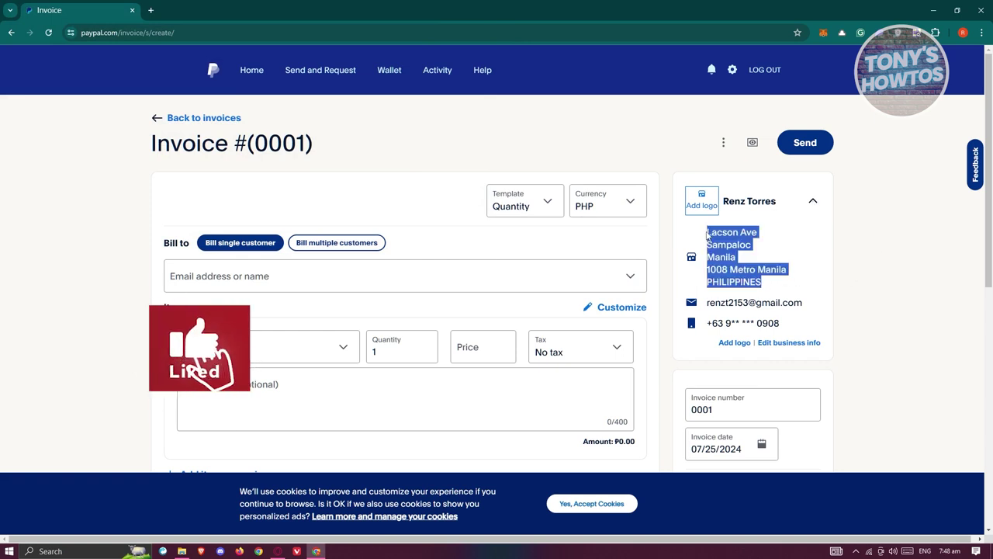
{"action": "left_click", "coordinate": [931, 216]}
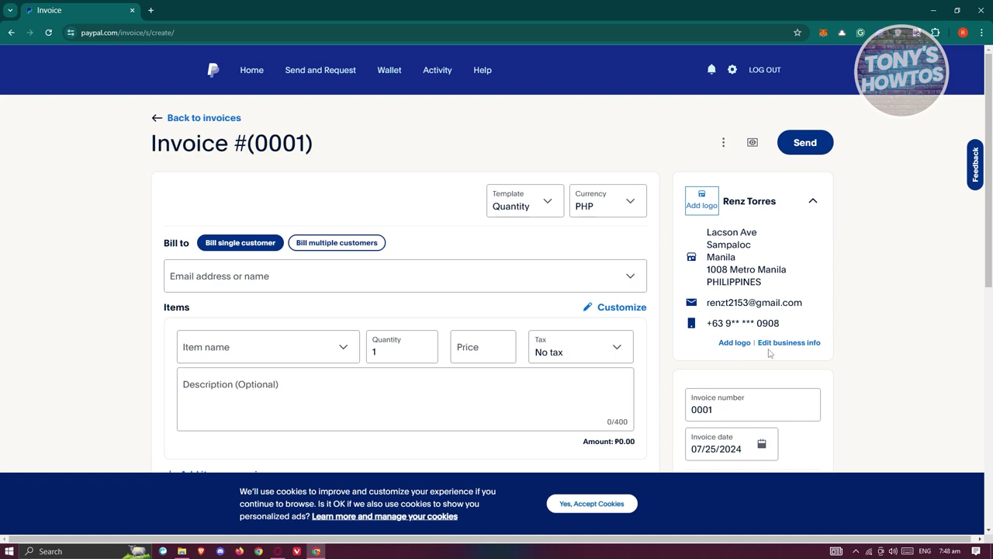
{"action": "left_click", "coordinate": [813, 201]}
{"action": "scroll", "coordinate": [273, 197], "scroll_direction": "down", "scroll_amount": 2}
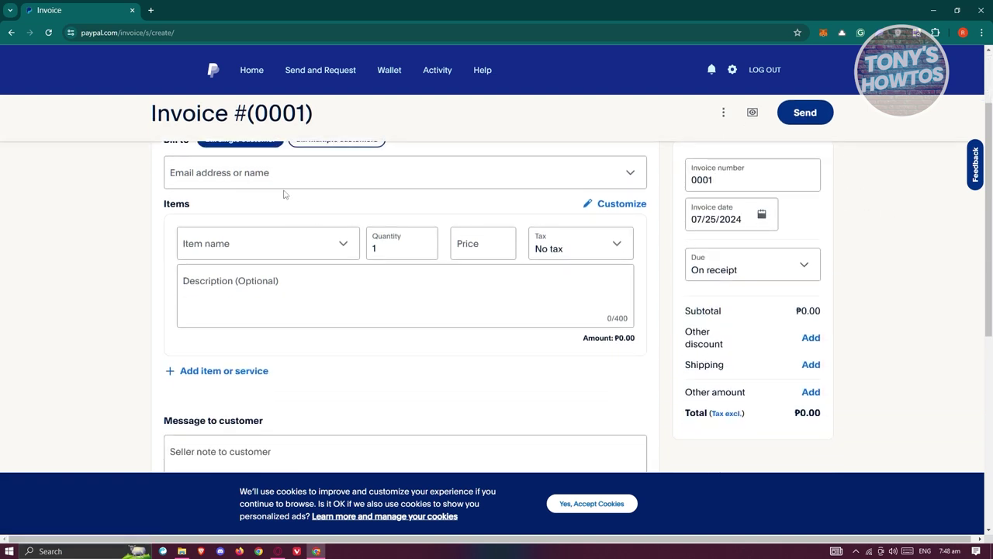
{"action": "scroll", "coordinate": [279, 201], "scroll_direction": "up", "scroll_amount": 1}
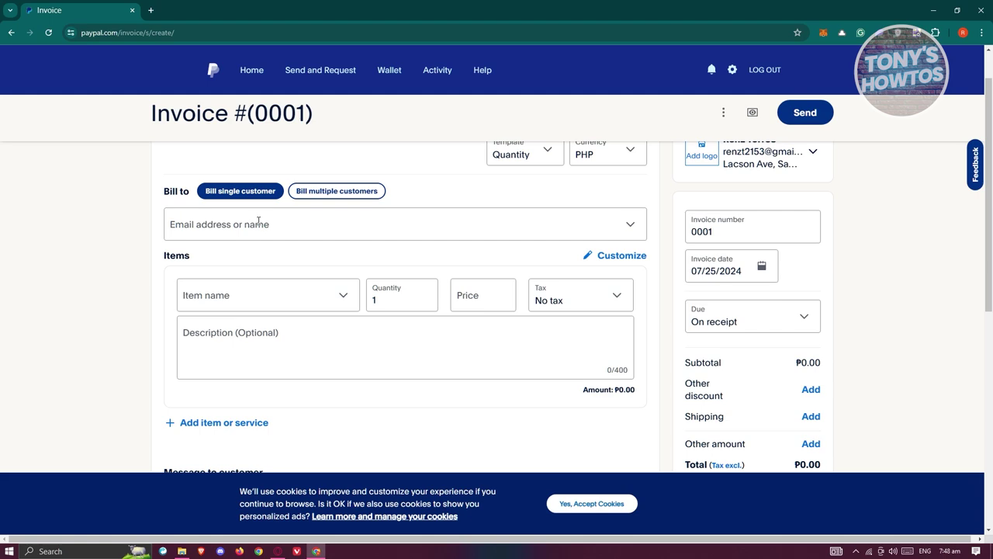
- Open the Customer information form for a new Bill to customer
{"action": "left_click", "coordinate": [291, 223]}
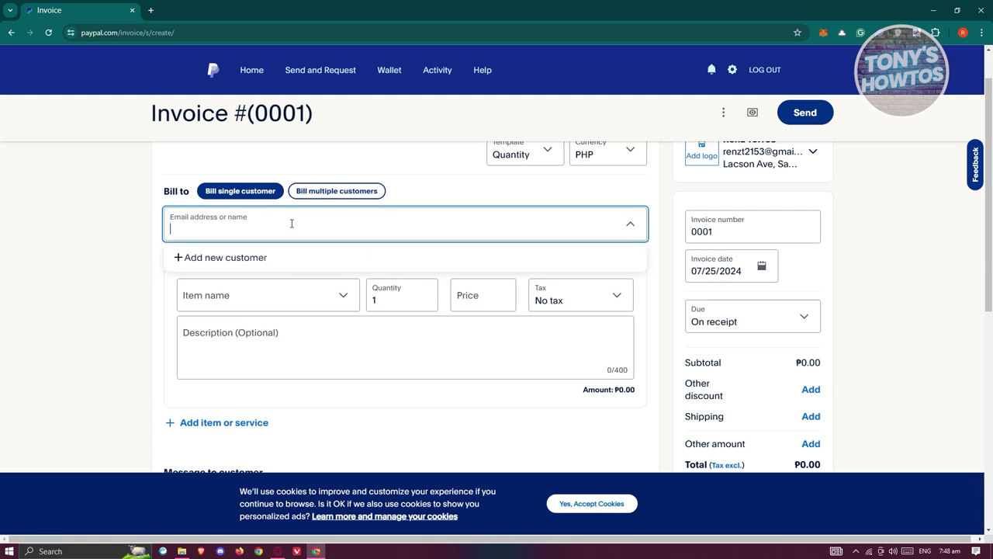
{"action": "left_click", "coordinate": [229, 257]}
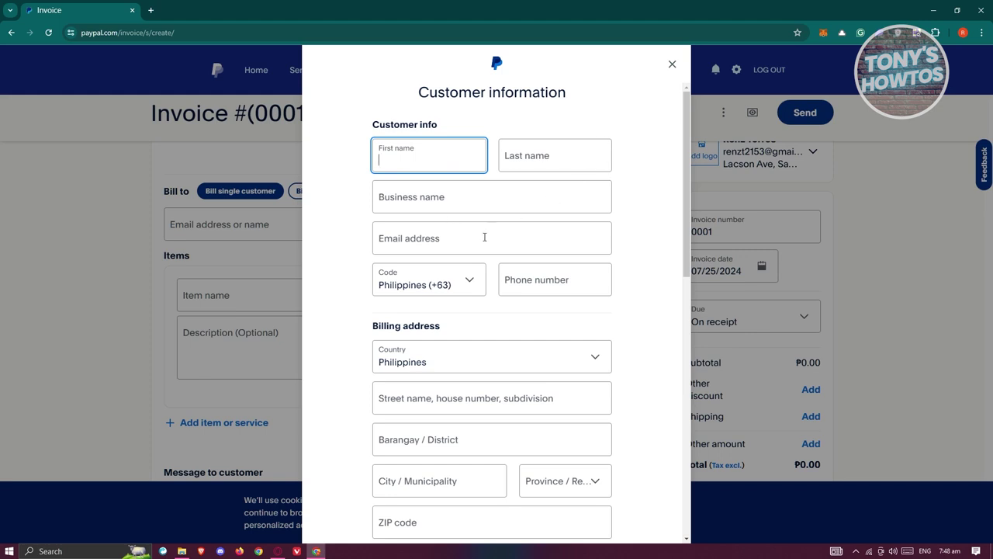
{"action": "scroll", "coordinate": [482, 237], "scroll_direction": "down", "scroll_amount": 1}
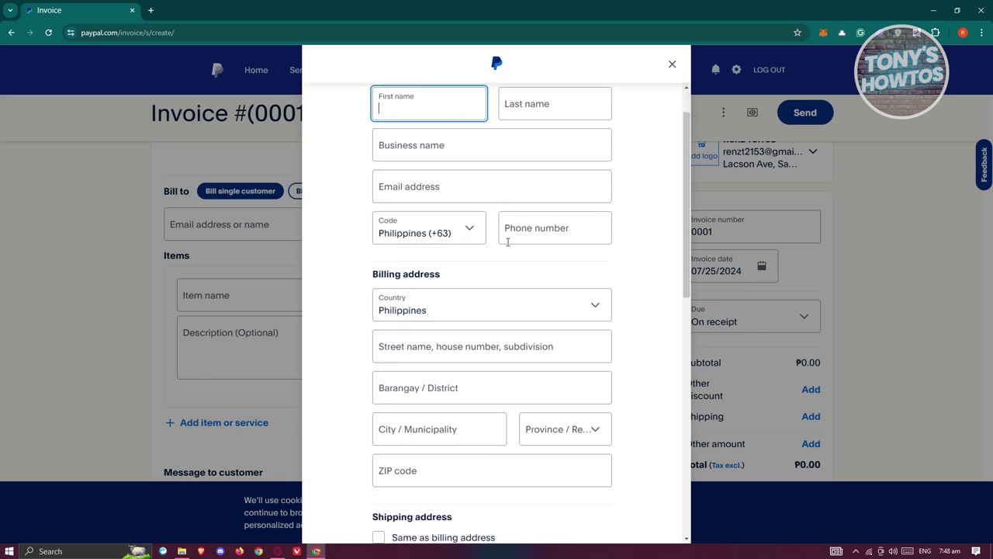
{"action": "scroll", "coordinate": [533, 237], "scroll_direction": "up", "scroll_amount": 1}
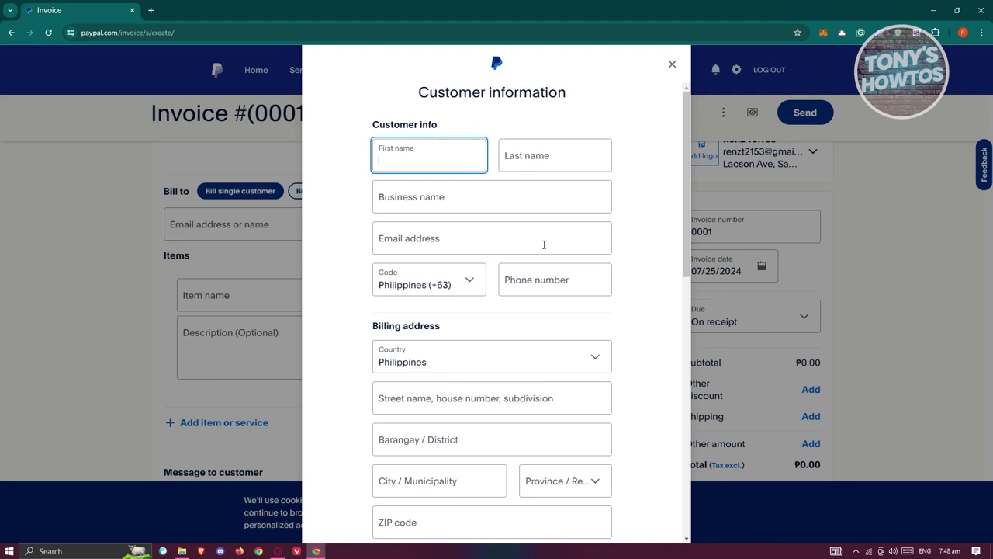
- Keep the Philippines (+63) calling code and close the form without saving
{"action": "left_click", "coordinate": [469, 287]}
{"action": "left_click", "coordinate": [468, 288]}
{"action": "left_click", "coordinate": [468, 288]}
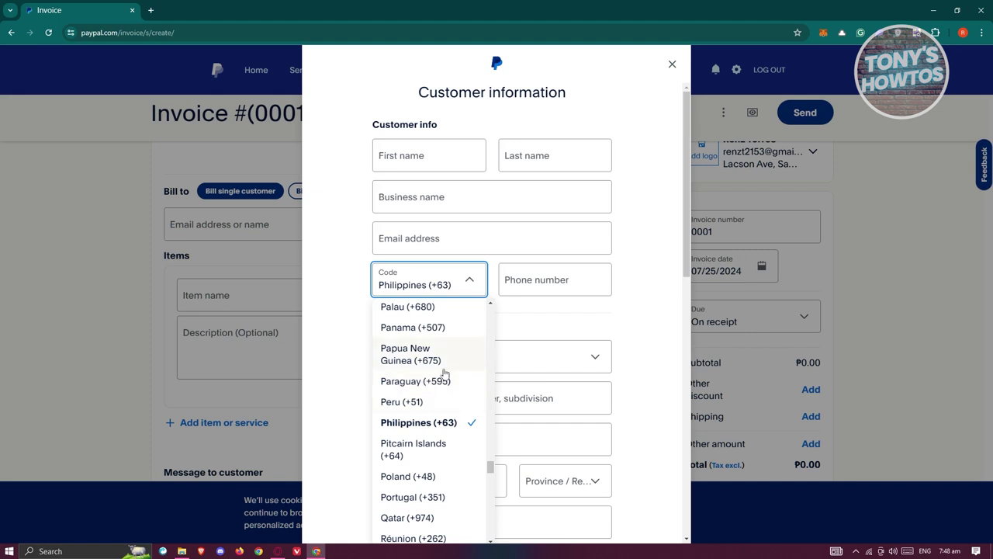
{"action": "left_click", "coordinate": [612, 330]}
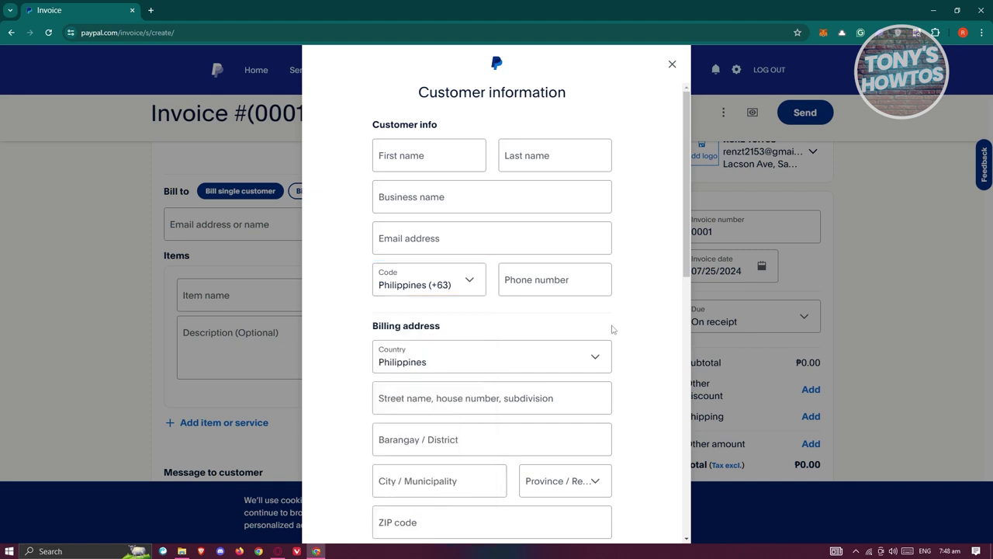
{"action": "scroll", "coordinate": [636, 330], "scroll_direction": "down", "scroll_amount": 2}
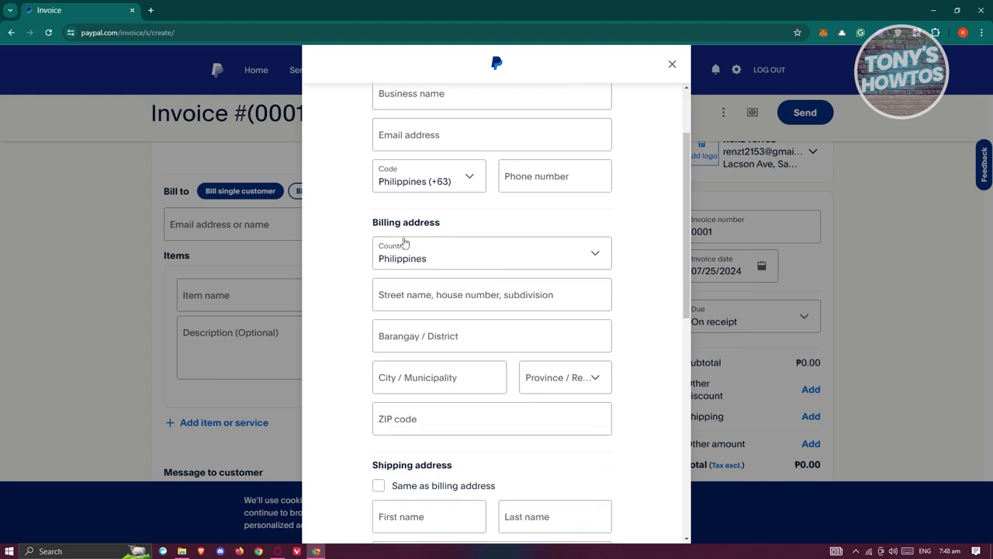
{"action": "scroll", "coordinate": [458, 271], "scroll_direction": "down", "scroll_amount": 2}
{"action": "scroll", "coordinate": [630, 360], "scroll_direction": "down", "scroll_amount": 3}
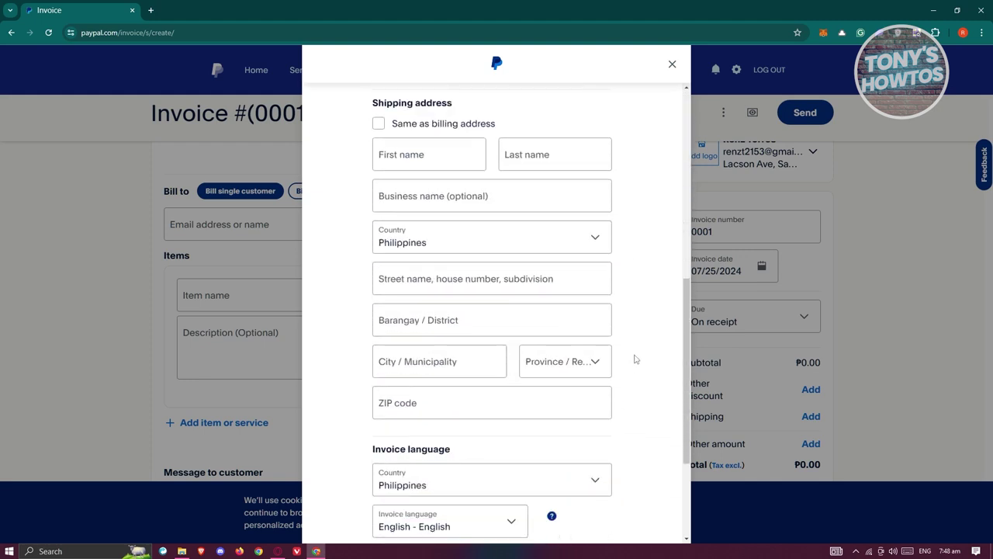
{"action": "scroll", "coordinate": [634, 359], "scroll_direction": "down", "scroll_amount": 3}
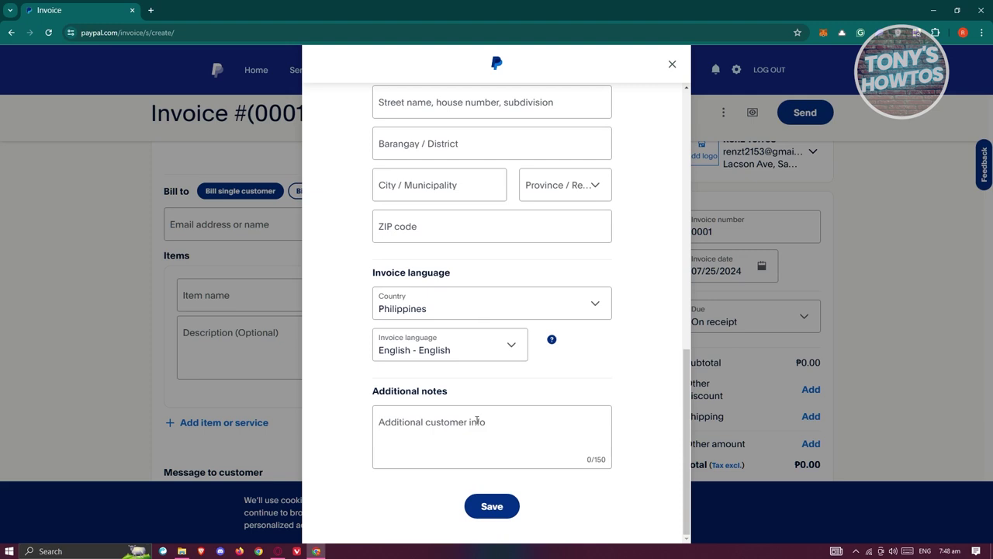
{"action": "left_click", "coordinate": [672, 64]}
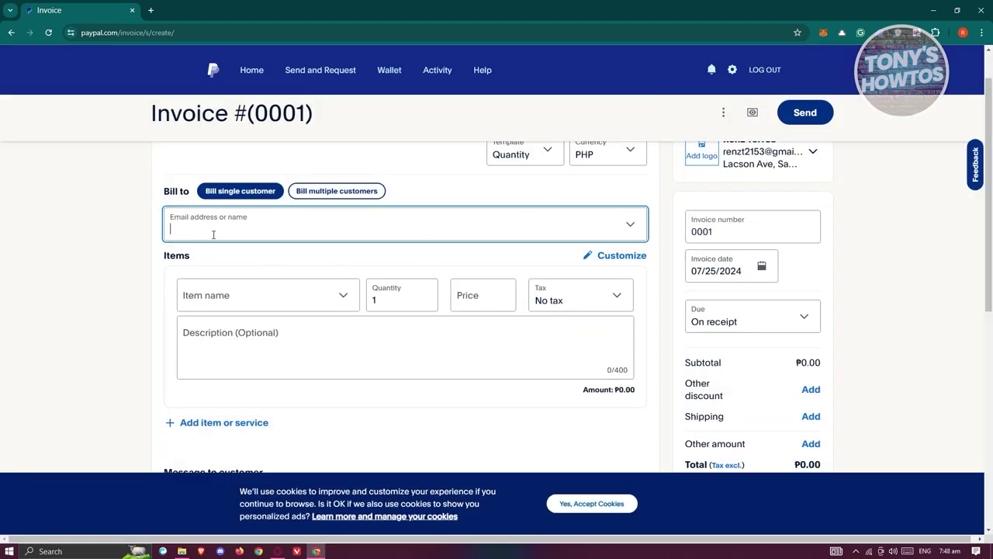
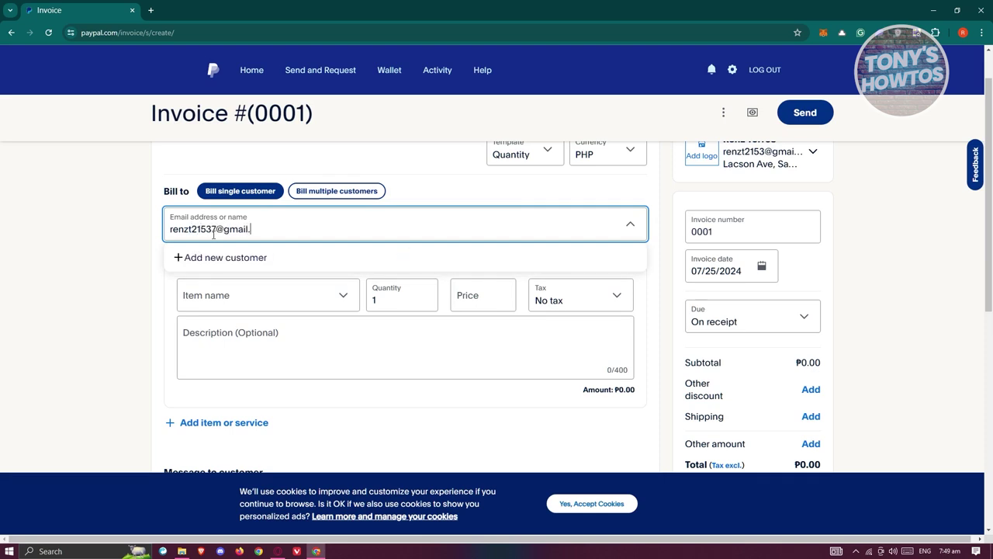
- Enter the recipient's e-mail address in Bill to and add them as a new customer
{"action": "left_click", "coordinate": [85, 289]}
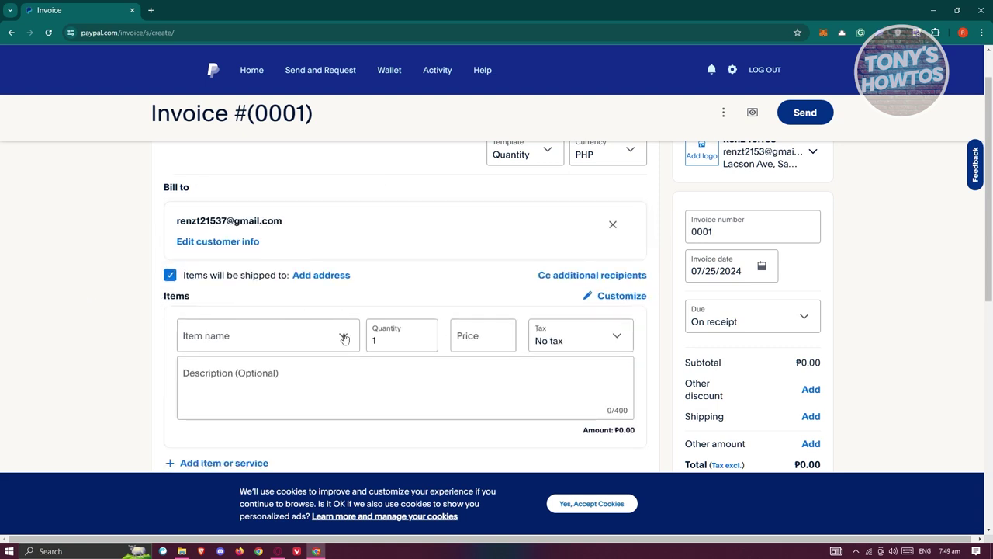
{"action": "scroll", "coordinate": [346, 338], "scroll_direction": "down", "scroll_amount": 1}
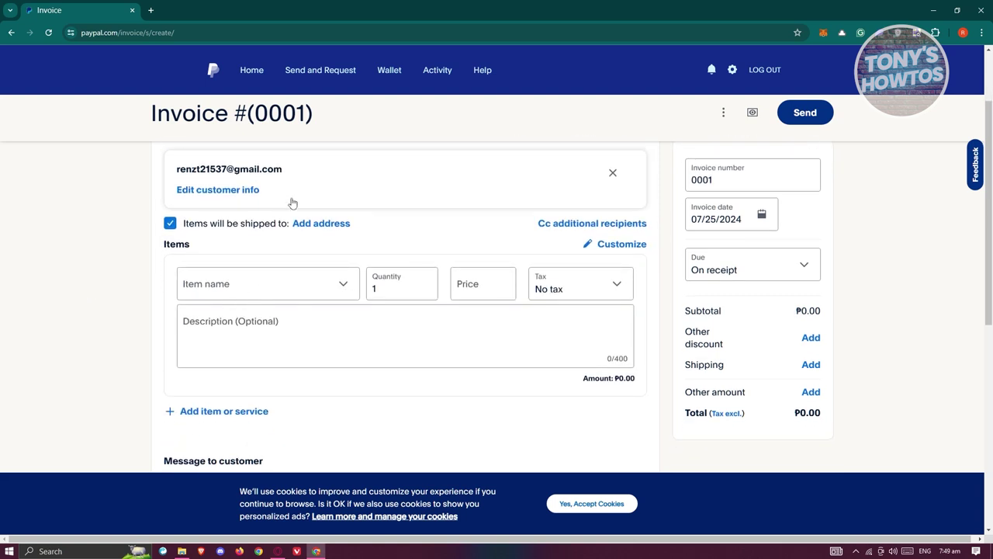
{"action": "scroll", "coordinate": [291, 204], "scroll_direction": "up", "scroll_amount": 1}
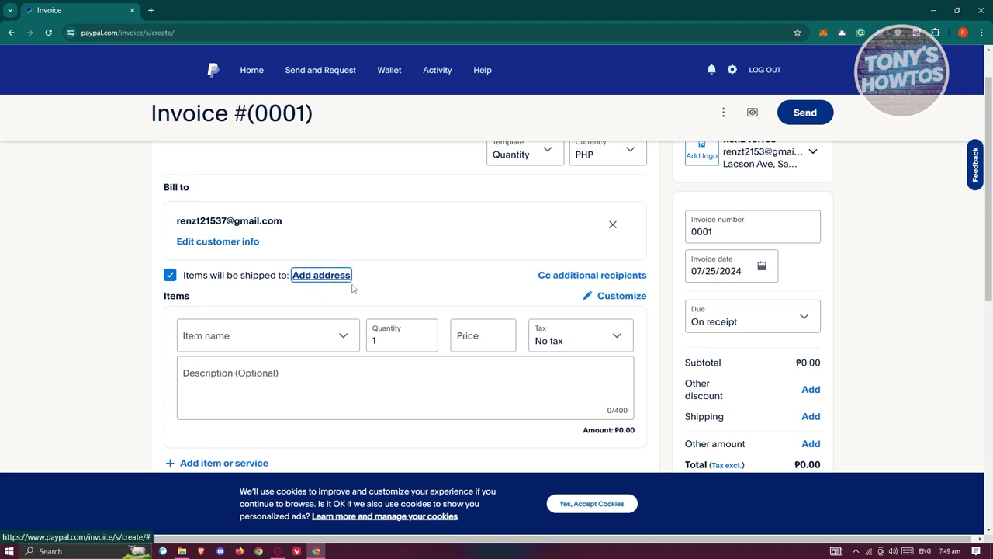
{"action": "left_click", "coordinate": [331, 278]}
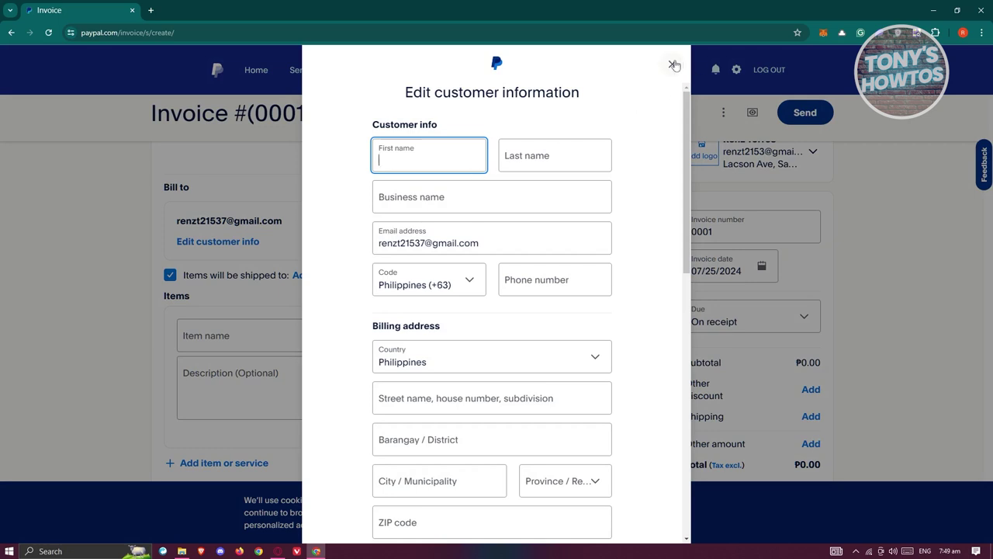
{"action": "left_click", "coordinate": [673, 65]}
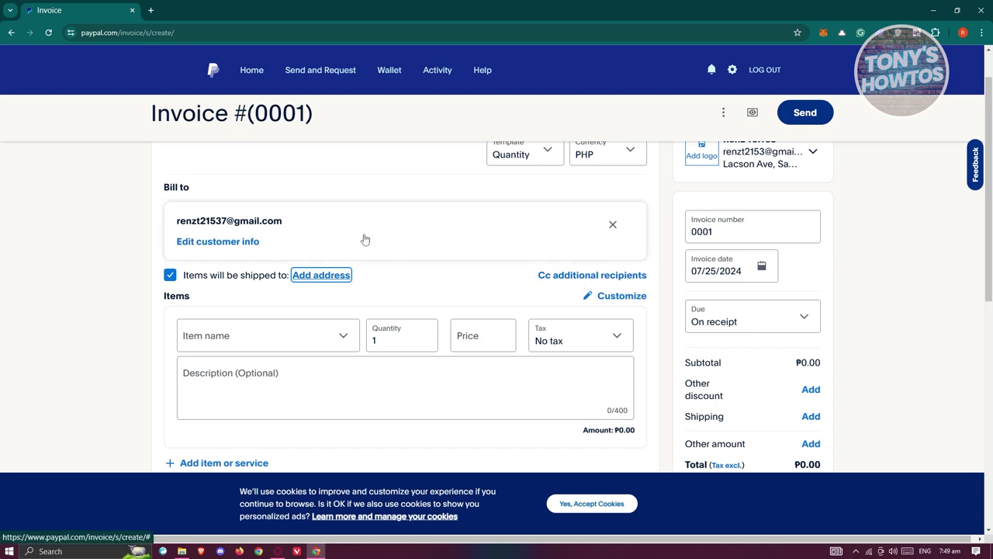
{"action": "scroll", "coordinate": [457, 283], "scroll_direction": "down", "scroll_amount": 1}
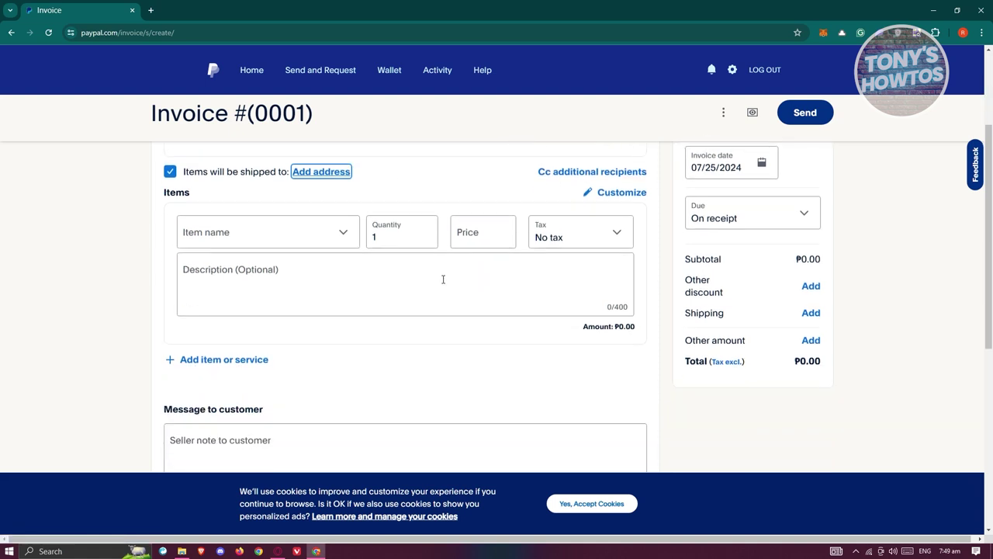
- Add item 'test item 1' priced at 100, bringing the total to ₱100.00
{"action": "left_click", "coordinate": [239, 231]}
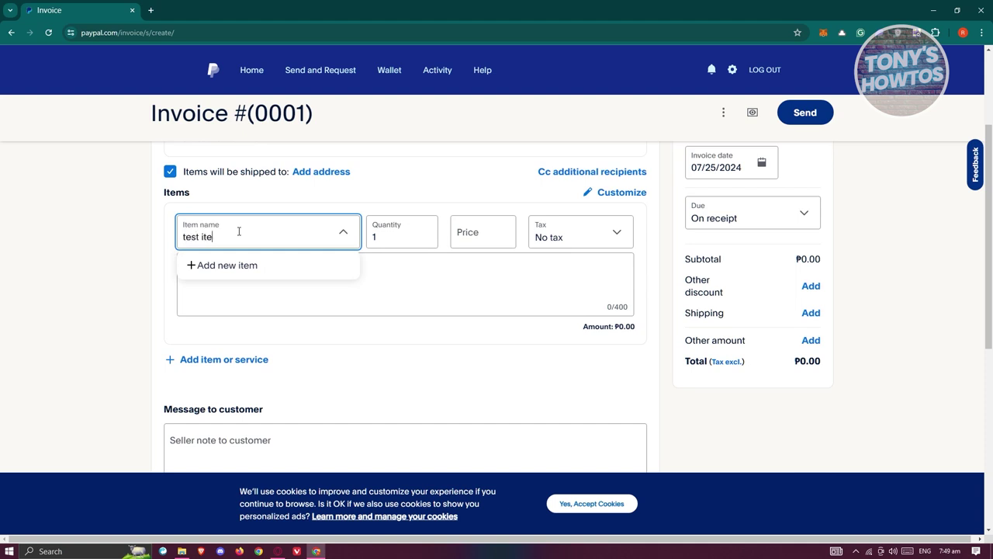
{"action": "type", "text": "test item 1"}
{"action": "left_click", "coordinate": [93, 259]}
{"action": "left_click", "coordinate": [481, 234]}
{"action": "type", "text": "100"}
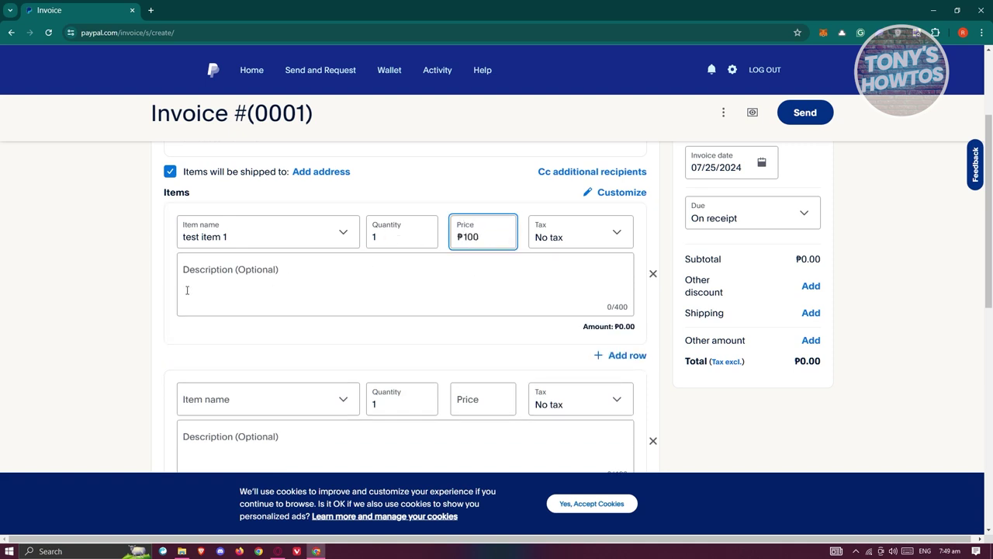
{"action": "left_click", "coordinate": [99, 285]}
{"action": "left_click", "coordinate": [330, 307]}
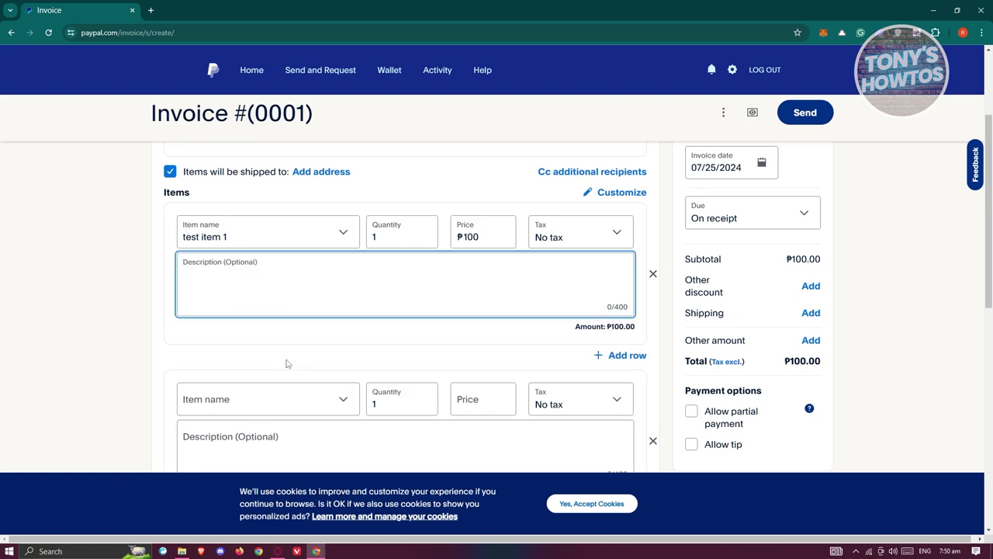
{"action": "scroll", "coordinate": [354, 215], "scroll_direction": "down", "scroll_amount": 1}
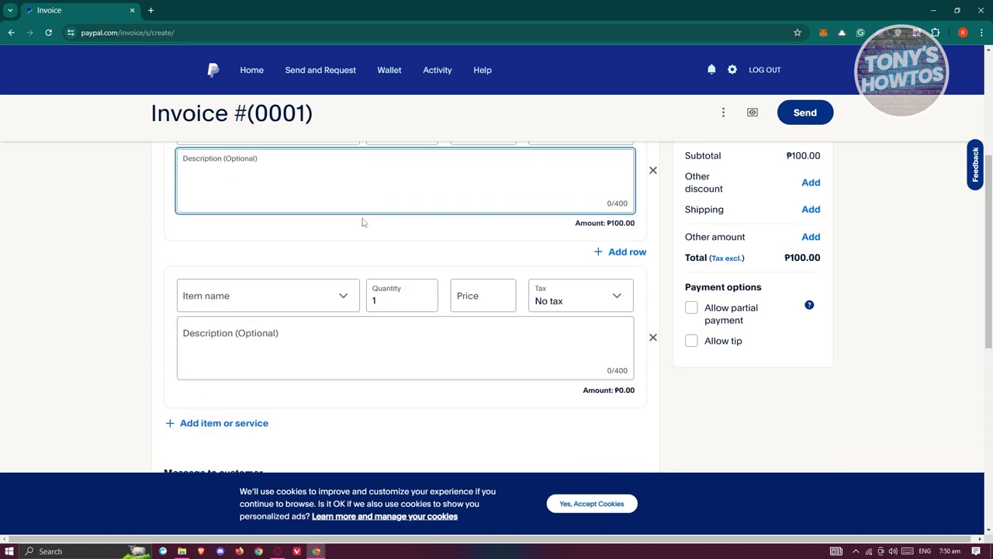
- Keep no tax on test item 1 and leave its description empty
{"action": "scroll", "coordinate": [354, 287], "scroll_direction": "up", "scroll_amount": 1}
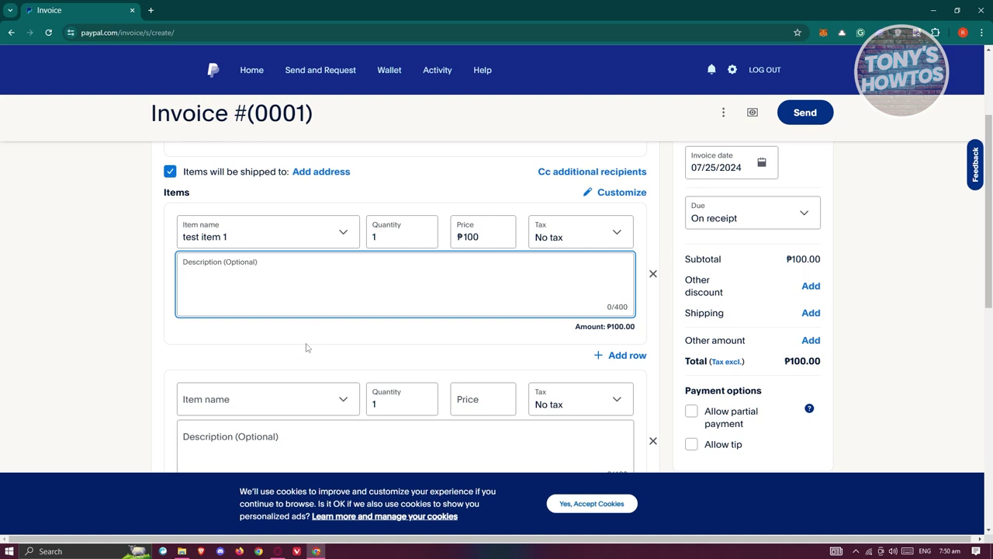
{"action": "scroll", "coordinate": [264, 390], "scroll_direction": "down", "scroll_amount": 1}
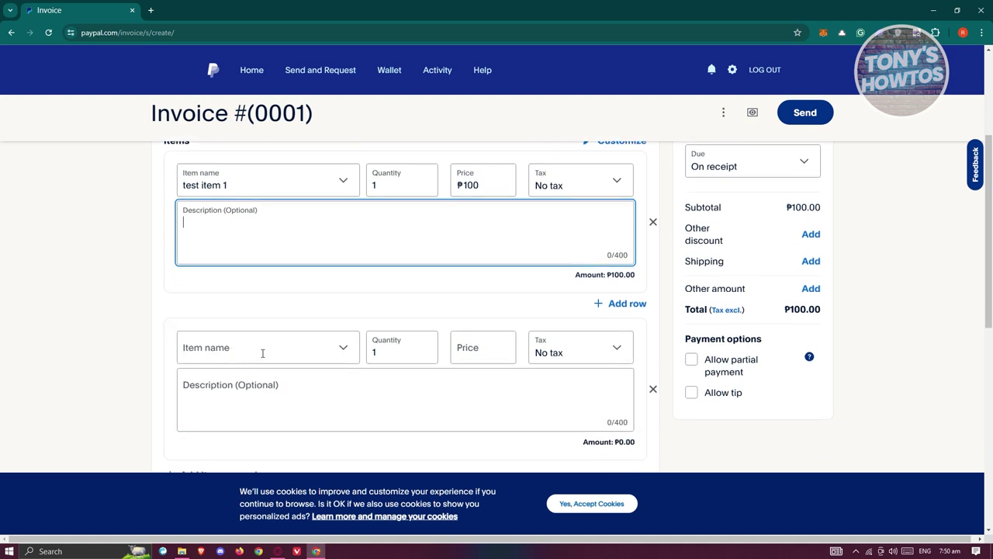
{"action": "left_click", "coordinate": [602, 187]}
{"action": "left_click", "coordinate": [582, 307]}
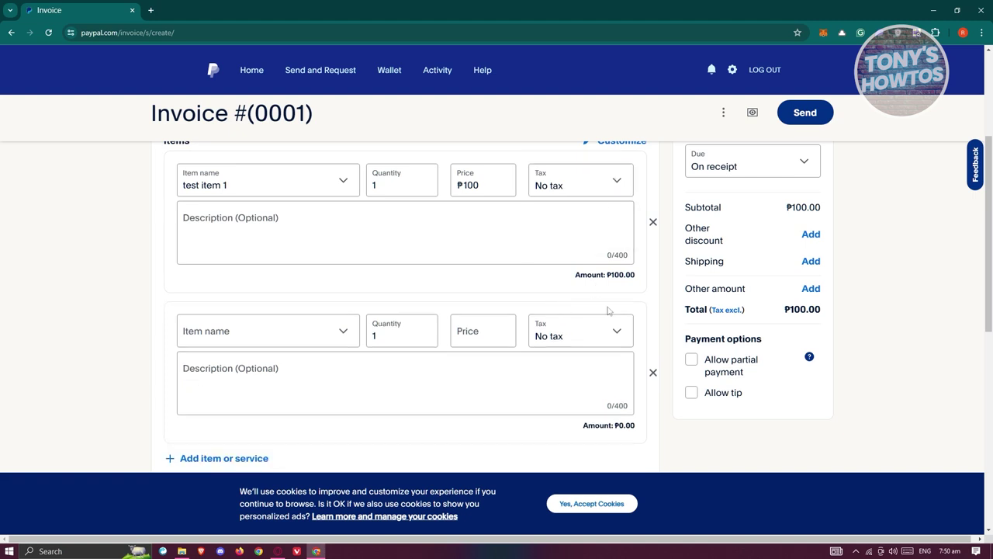
{"action": "left_click", "coordinate": [556, 230]}
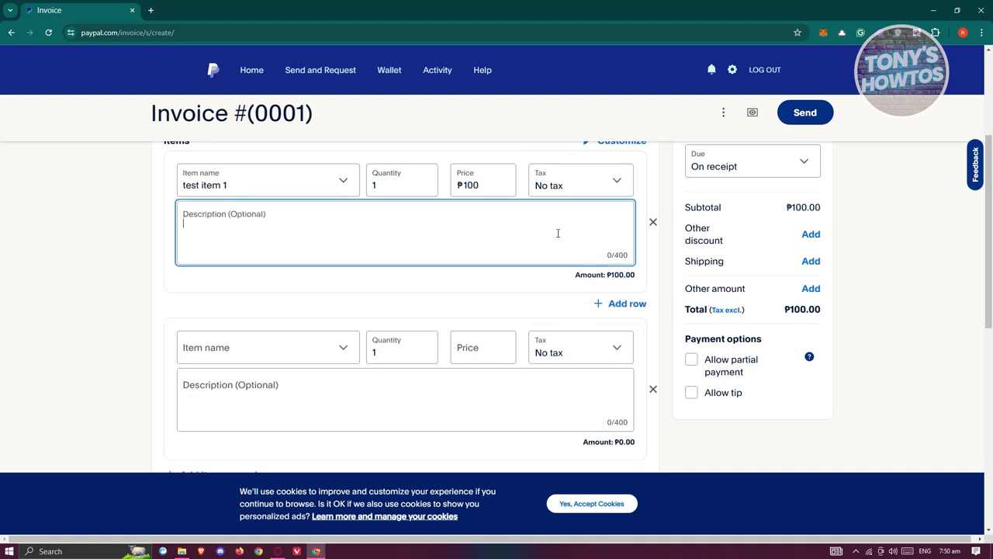
{"action": "left_click", "coordinate": [610, 303]}
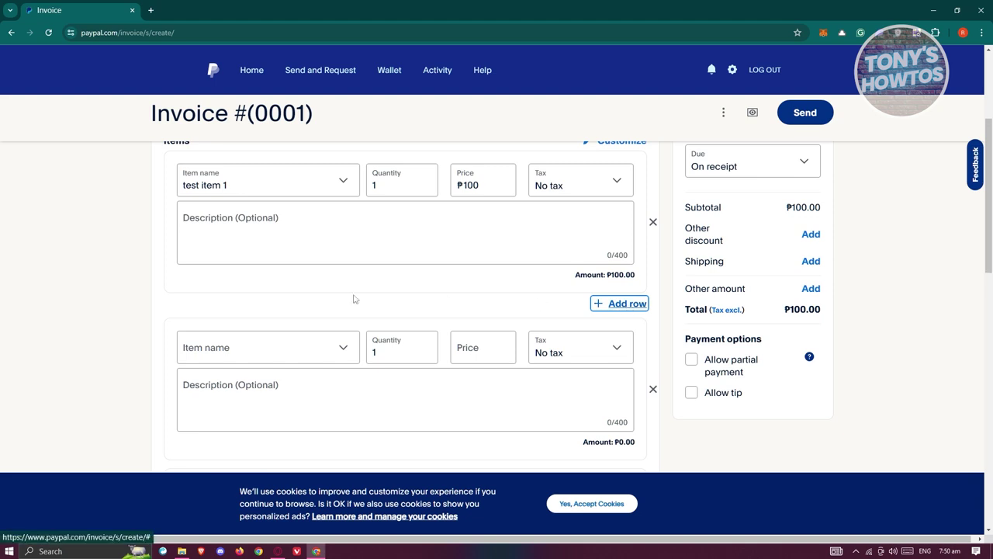
- Delete the three extra empty item rows, leaving only test item 1
{"action": "scroll", "coordinate": [572, 312], "scroll_direction": "down", "scroll_amount": 2}
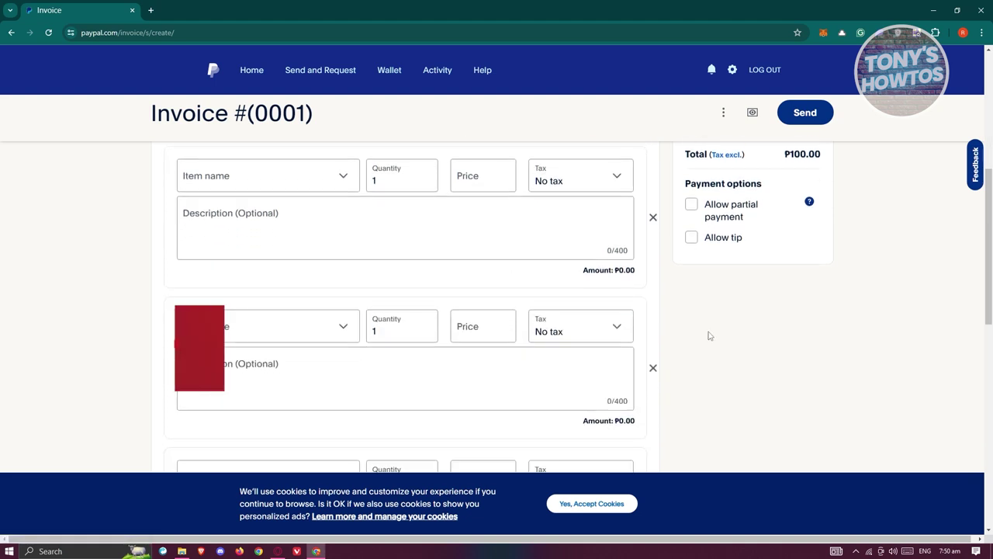
{"action": "scroll", "coordinate": [719, 344], "scroll_direction": "down", "scroll_amount": 2}
{"action": "scroll", "coordinate": [717, 346], "scroll_direction": "up", "scroll_amount": 4}
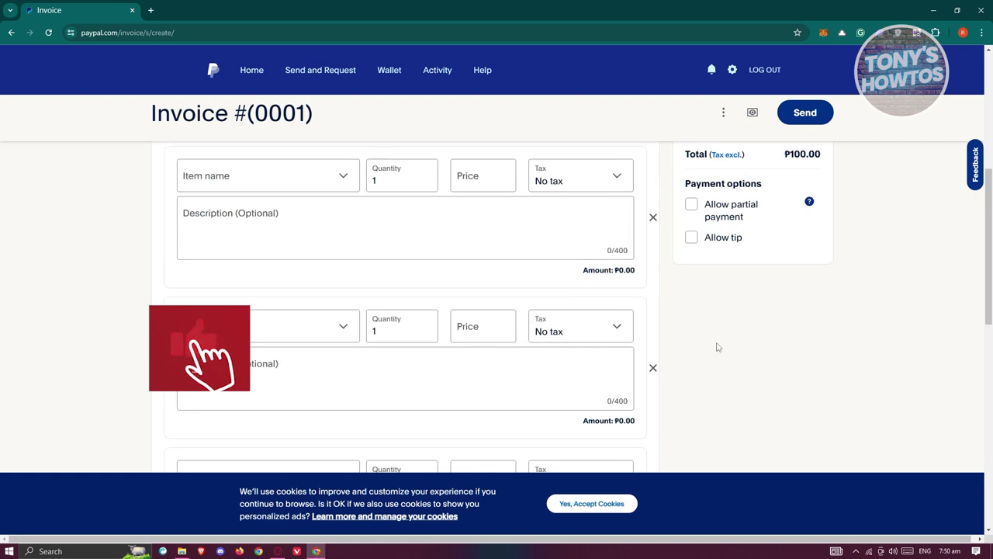
{"action": "left_click", "coordinate": [653, 372]}
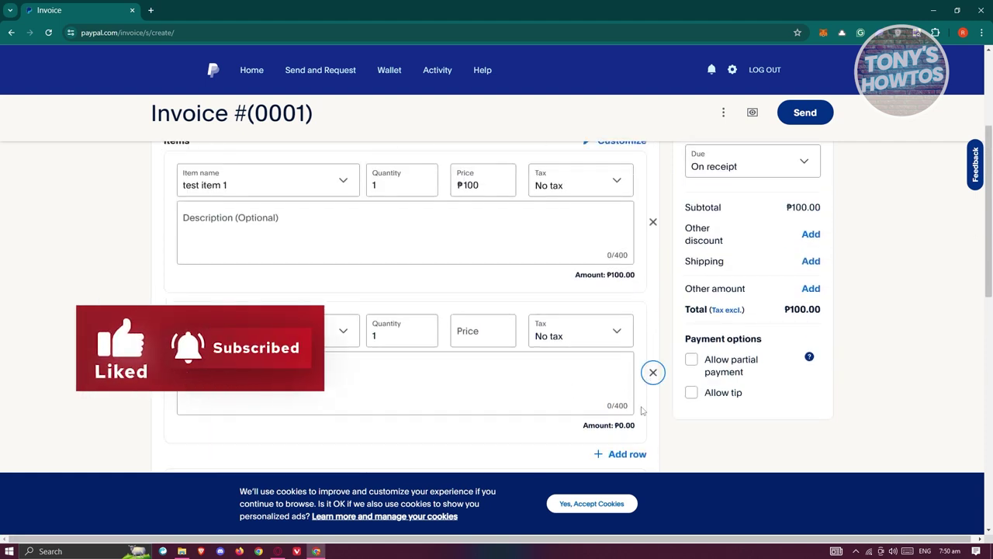
{"action": "left_click", "coordinate": [653, 373]}
{"action": "left_click", "coordinate": [654, 373]}
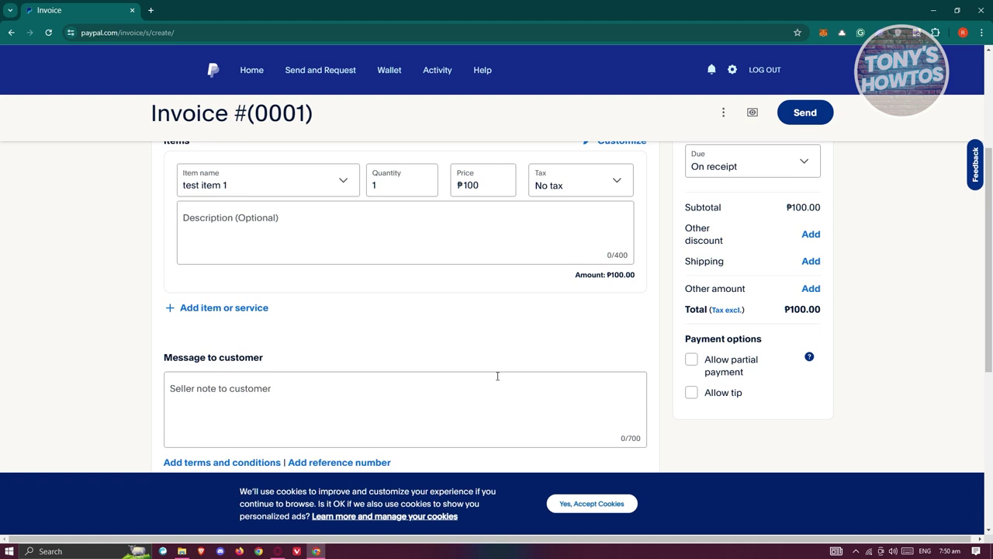
- Write 'test message' as the seller note in Message to customer
{"action": "scroll", "coordinate": [241, 317], "scroll_direction": "up", "scroll_amount": 1}
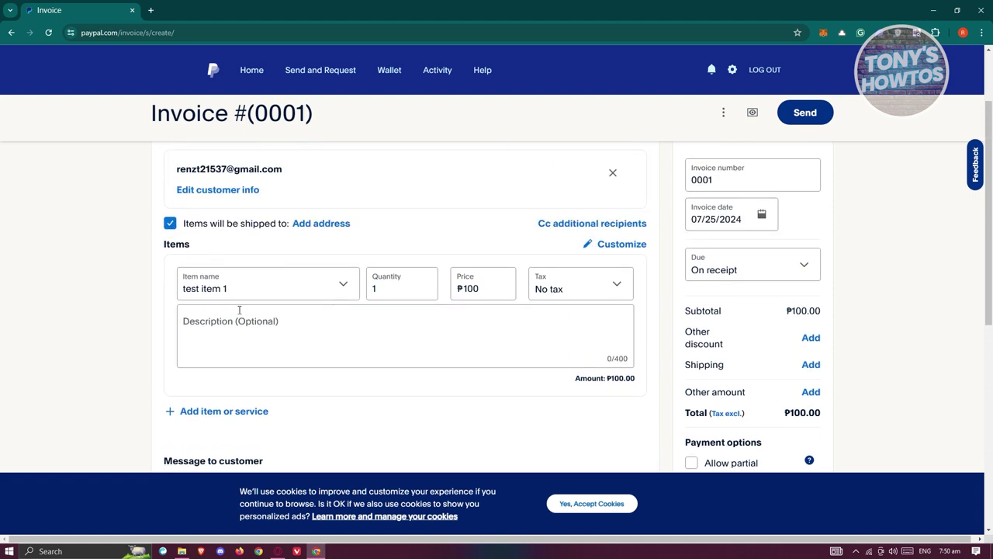
{"action": "scroll", "coordinate": [239, 310], "scroll_direction": "down", "scroll_amount": 2}
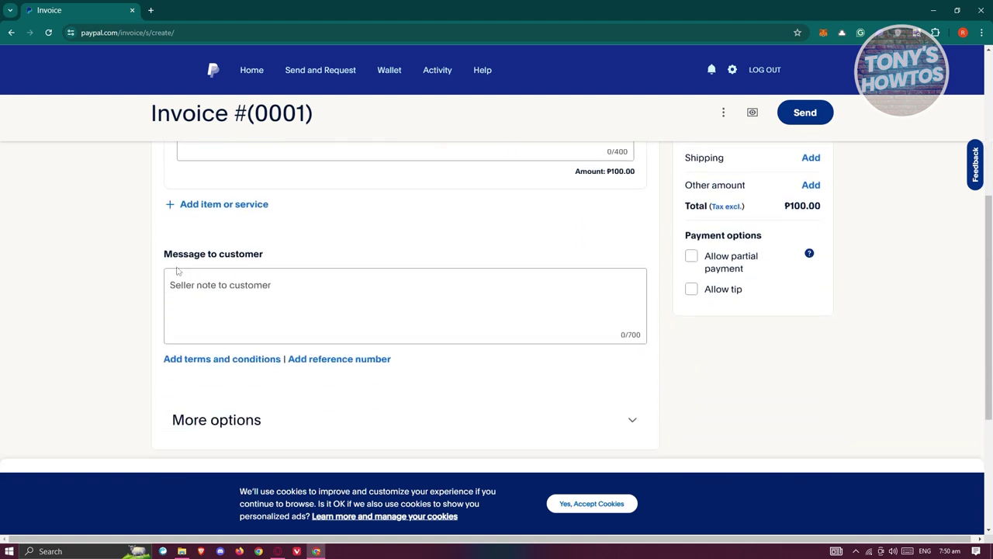
{"action": "left_click", "coordinate": [312, 294]}
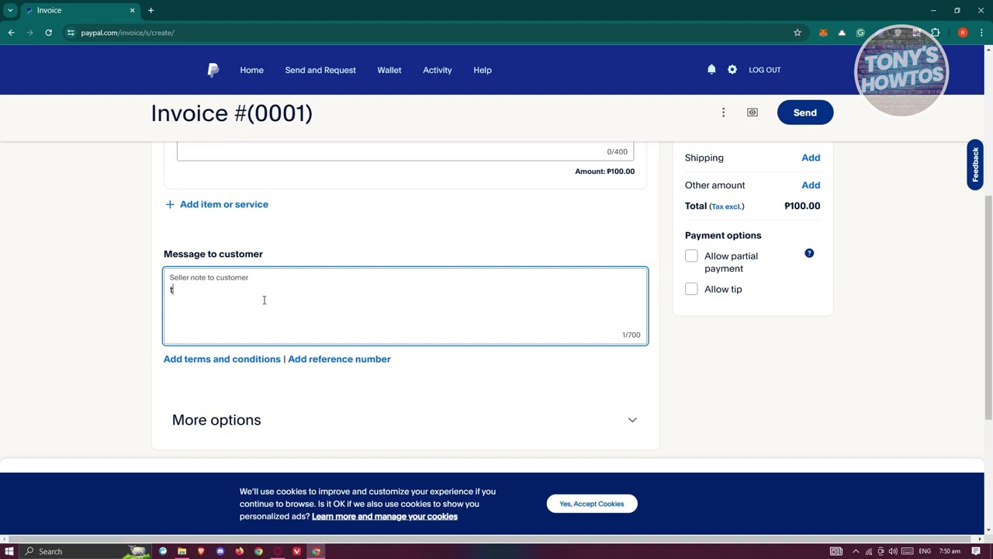
{"action": "type", "text": "essage"}
{"action": "scroll", "coordinate": [385, 290], "scroll_direction": "up", "scroll_amount": 5}
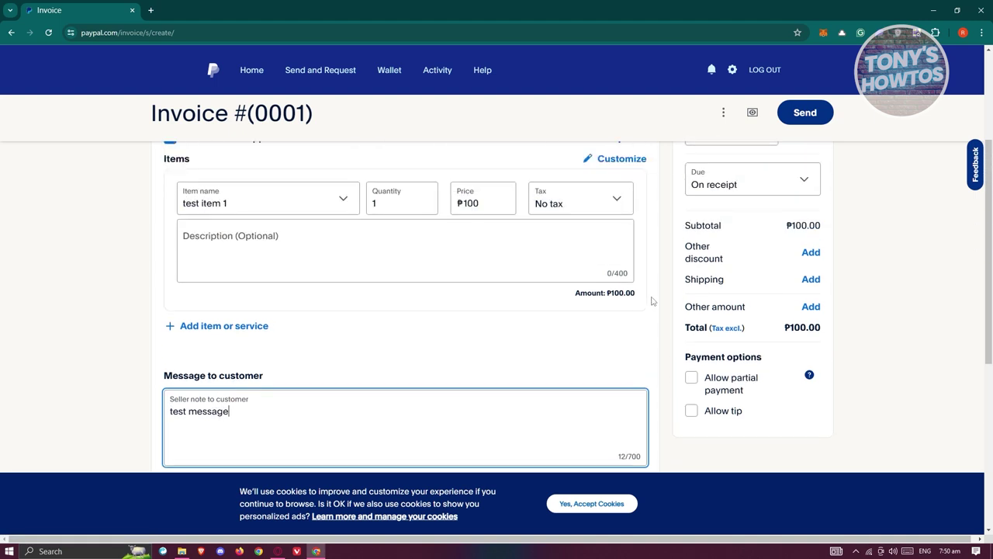
{"action": "scroll", "coordinate": [836, 342], "scroll_direction": "down", "scroll_amount": 1}
{"action": "scroll", "coordinate": [836, 343], "scroll_direction": "down", "scroll_amount": 1}
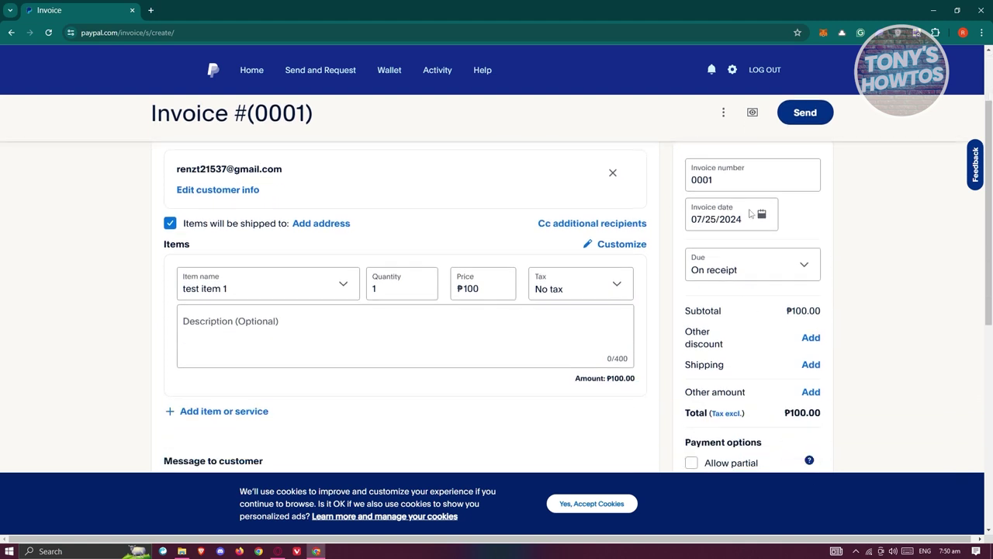
{"action": "left_click_drag", "start_coordinate": [734, 179], "coordinate": [675, 183]}
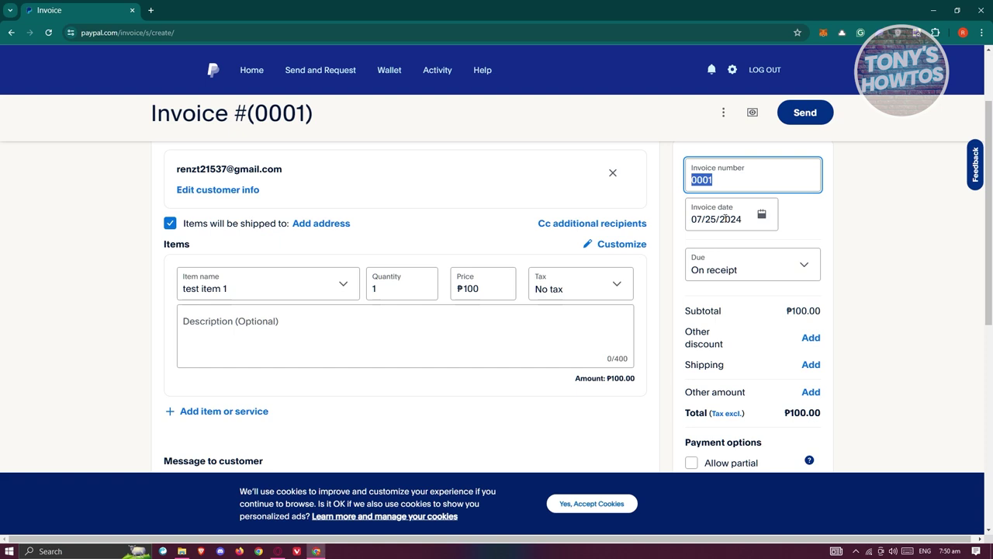
{"action": "scroll", "coordinate": [749, 264], "scroll_direction": "down", "scroll_amount": 1}
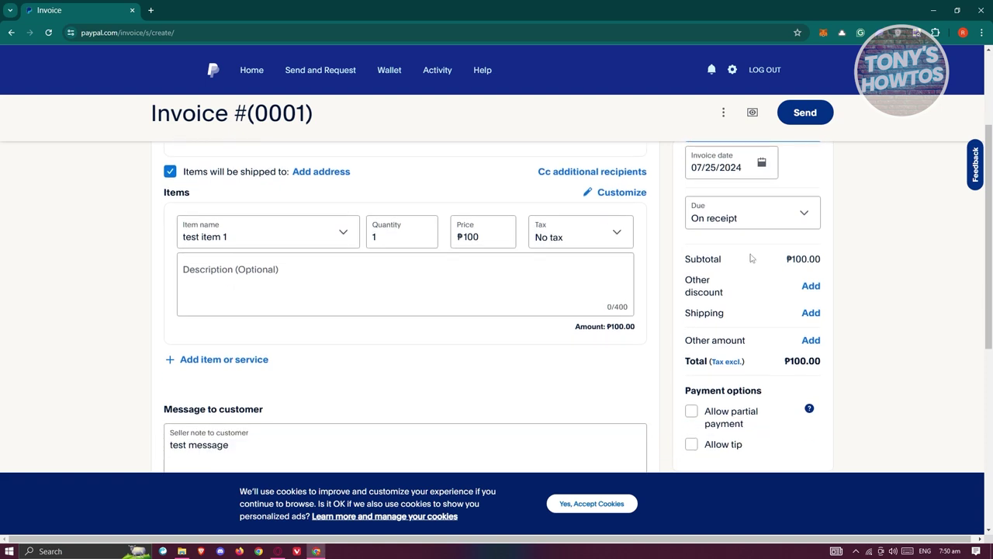
{"action": "left_click", "coordinate": [794, 220]}
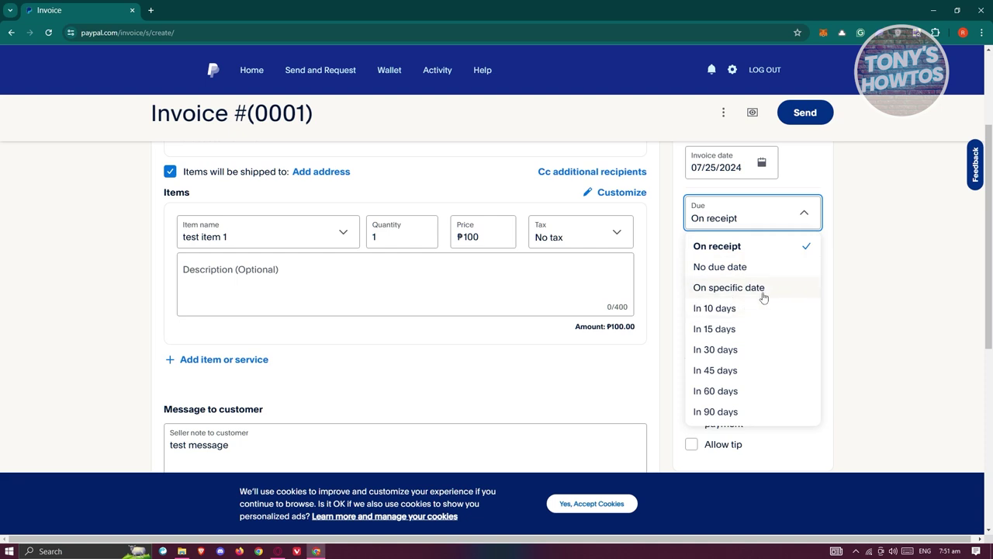
{"action": "scroll", "coordinate": [747, 321], "scroll_direction": "down", "scroll_amount": 2}
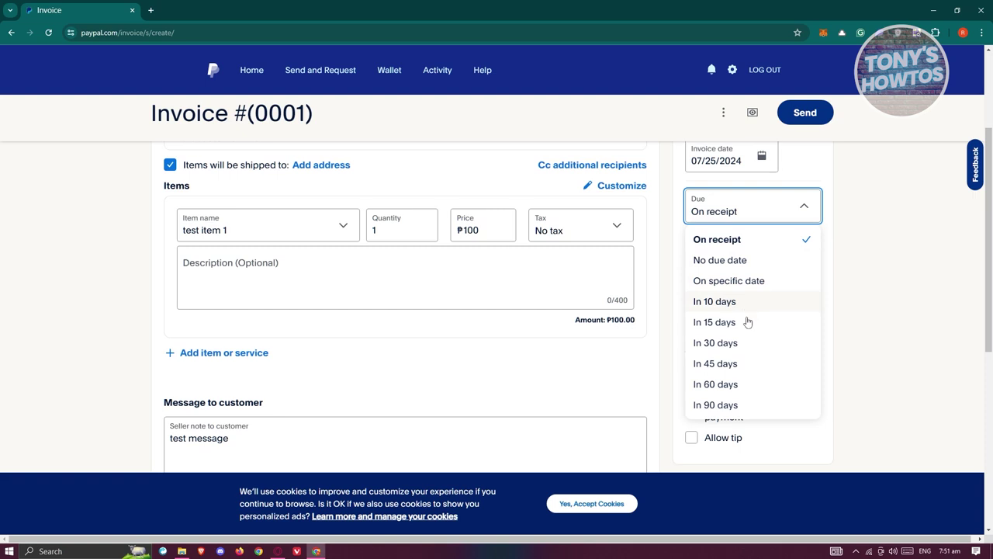
{"action": "scroll", "coordinate": [792, 308], "scroll_direction": "up", "scroll_amount": 2}
{"action": "left_click", "coordinate": [889, 326]}
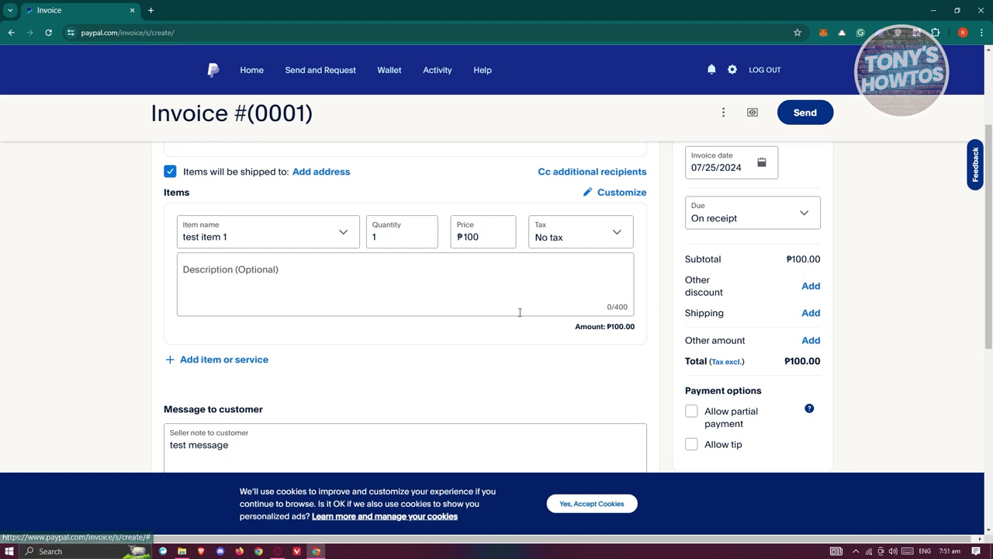
- Highlight the ₱100.00 subtotal and the item's price of 100 on the invoice
{"action": "scroll", "coordinate": [537, 331], "scroll_direction": "up", "scroll_amount": 1}
{"action": "scroll", "coordinate": [536, 331], "scroll_direction": "up", "scroll_amount": 1}
{"action": "scroll", "coordinate": [649, 368], "scroll_direction": "up", "scroll_amount": 2}
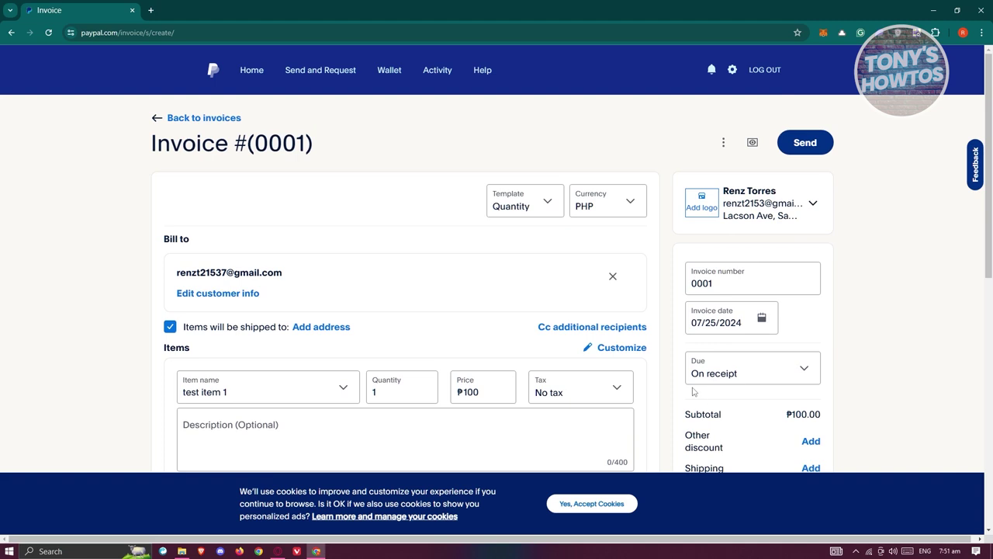
{"action": "scroll", "coordinate": [812, 342], "scroll_direction": "down", "scroll_amount": 3}
{"action": "left_click_drag", "start_coordinate": [787, 259], "coordinate": [835, 263]}
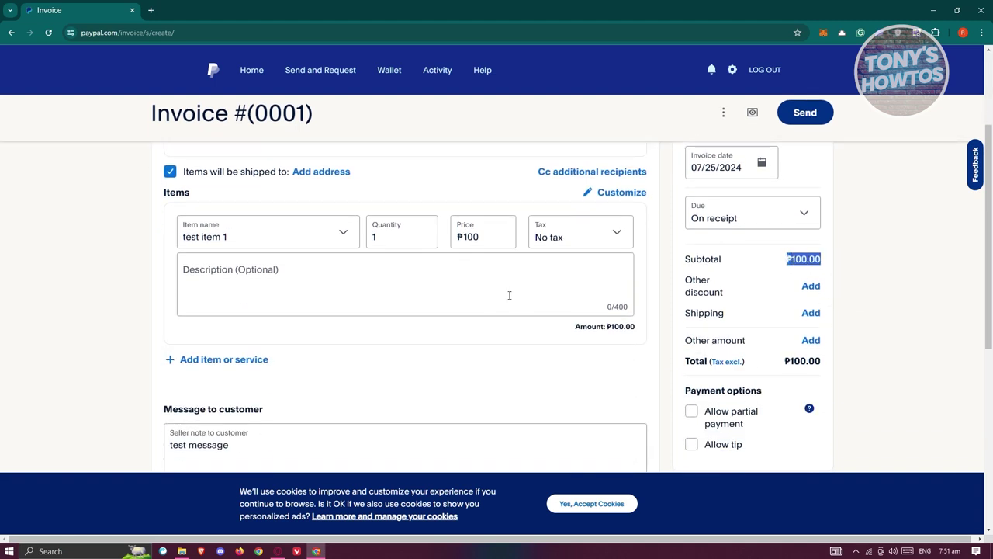
{"action": "left_click_drag", "start_coordinate": [495, 234], "coordinate": [450, 239]}
{"action": "scroll", "coordinate": [377, 332], "scroll_direction": "down", "scroll_amount": 1}
{"action": "scroll", "coordinate": [377, 332], "scroll_direction": "up", "scroll_amount": 2}
{"action": "scroll", "coordinate": [696, 286], "scroll_direction": "down", "scroll_amount": 1}
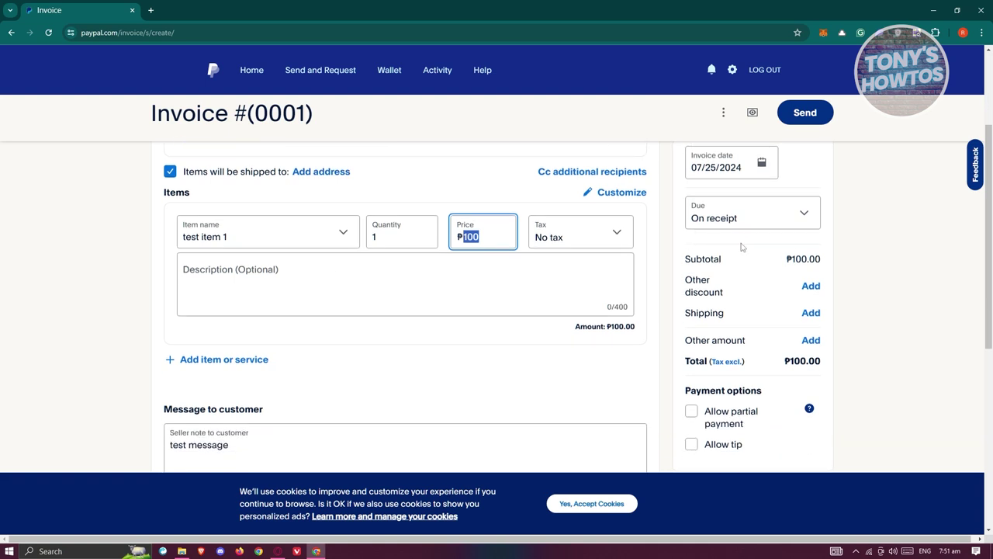
{"action": "scroll", "coordinate": [802, 285], "scroll_direction": "down", "scroll_amount": 3}
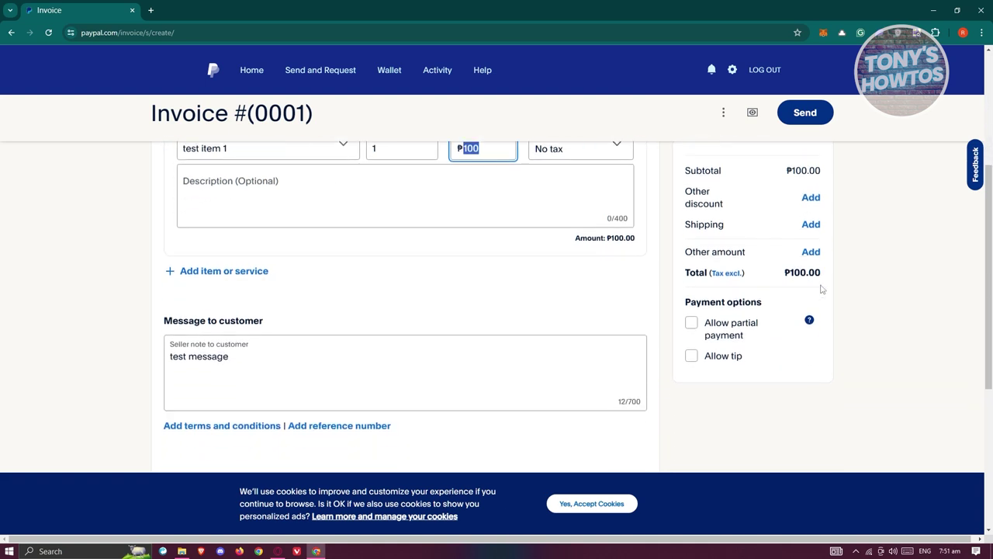
{"action": "left_click_drag", "start_coordinate": [676, 239], "coordinate": [780, 240]}
- Add an empty item row, leave partial payment off, and enable Allow tip
{"action": "left_click", "coordinate": [783, 364]}
{"action": "left_click", "coordinate": [692, 258]}
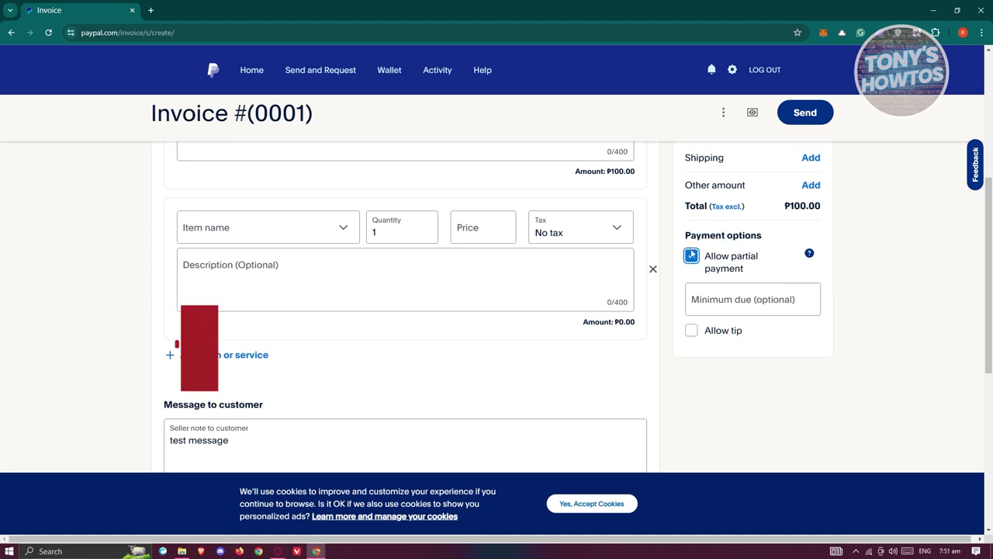
{"action": "left_click", "coordinate": [692, 257]}
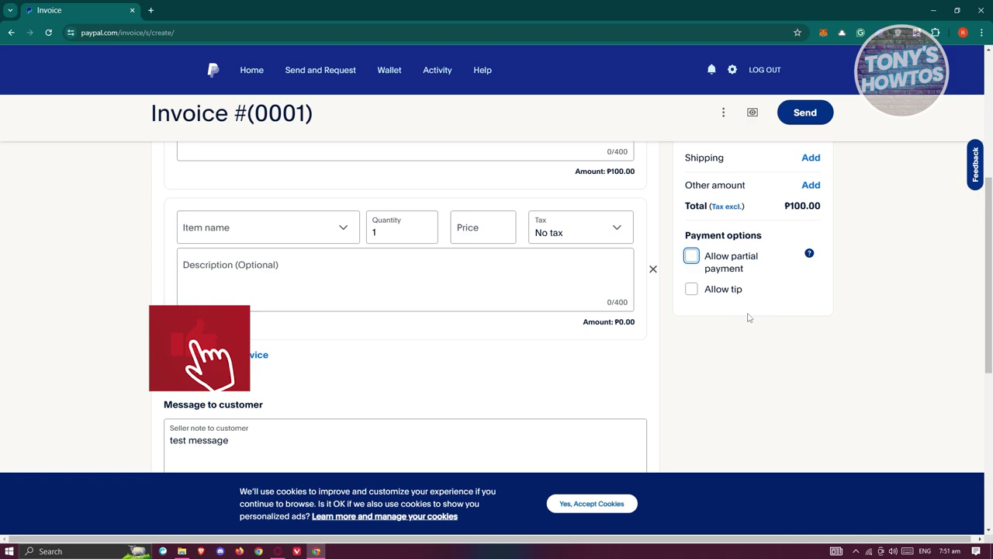
{"action": "left_click", "coordinate": [690, 290]}
{"action": "scroll", "coordinate": [793, 325], "scroll_direction": "down", "scroll_amount": 1}
{"action": "scroll", "coordinate": [795, 328], "scroll_direction": "down", "scroll_amount": 5}
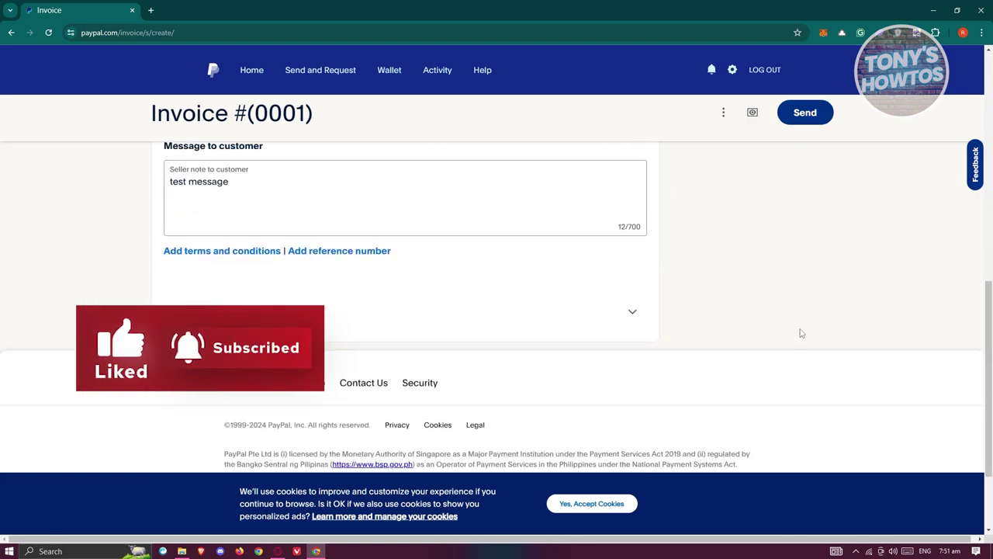
{"action": "scroll", "coordinate": [800, 332], "scroll_direction": "up", "scroll_amount": 10}
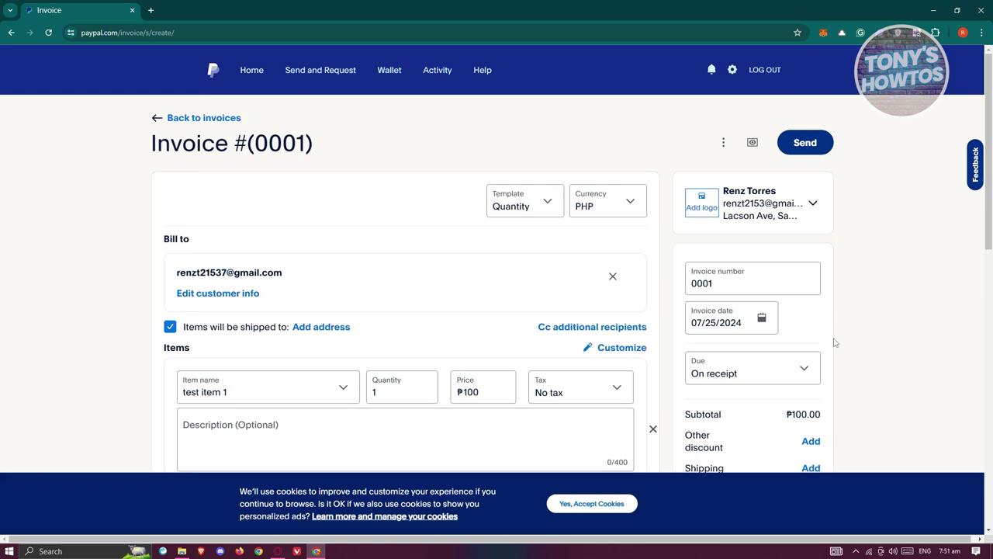
- Preview the customer's view (₱100.00 due, optional tip), then return to editing with extra actions shown
{"action": "left_click", "coordinate": [755, 145]}
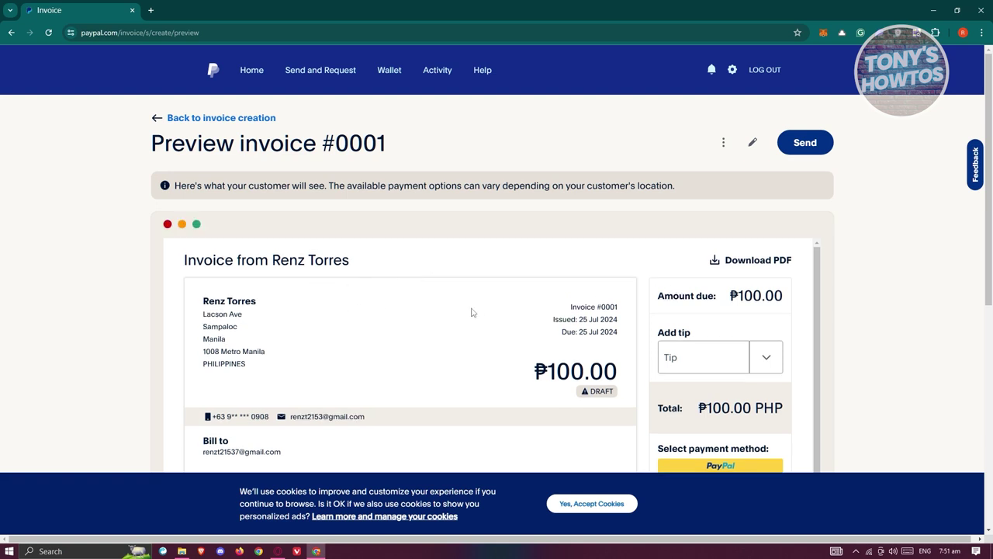
{"action": "scroll", "coordinate": [482, 311], "scroll_direction": "down", "scroll_amount": 10}
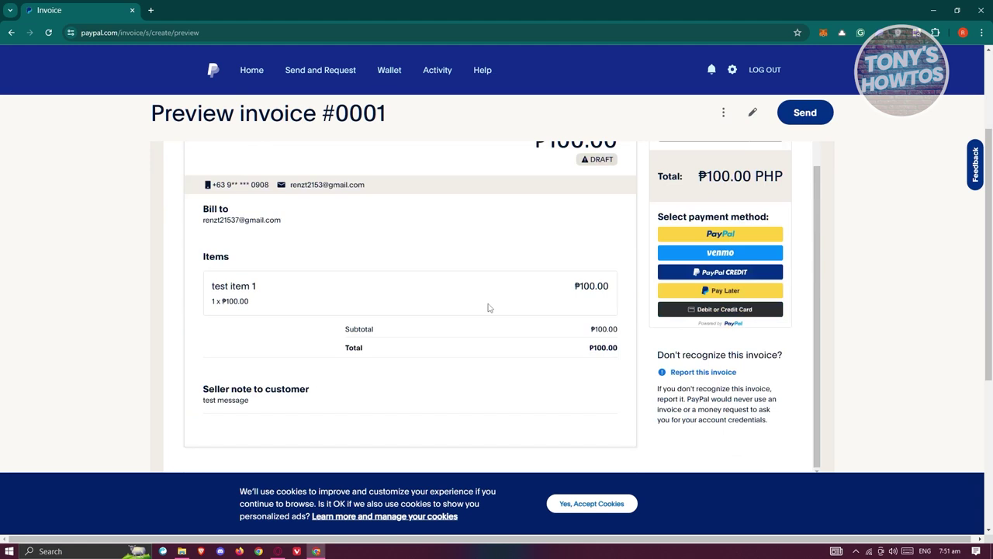
{"action": "scroll", "coordinate": [490, 311], "scroll_direction": "up", "scroll_amount": 10}
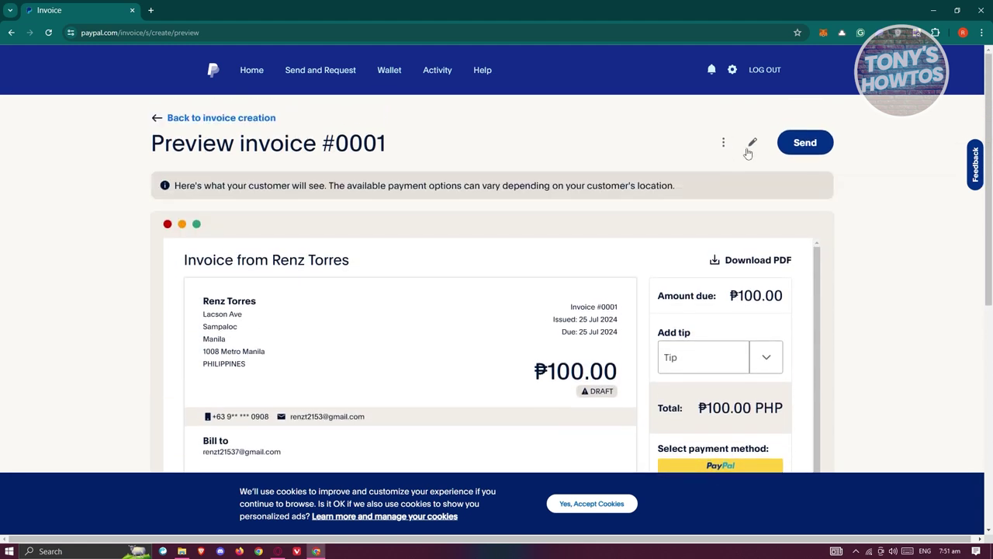
{"action": "left_click", "coordinate": [753, 144]}
{"action": "left_click", "coordinate": [724, 143]}
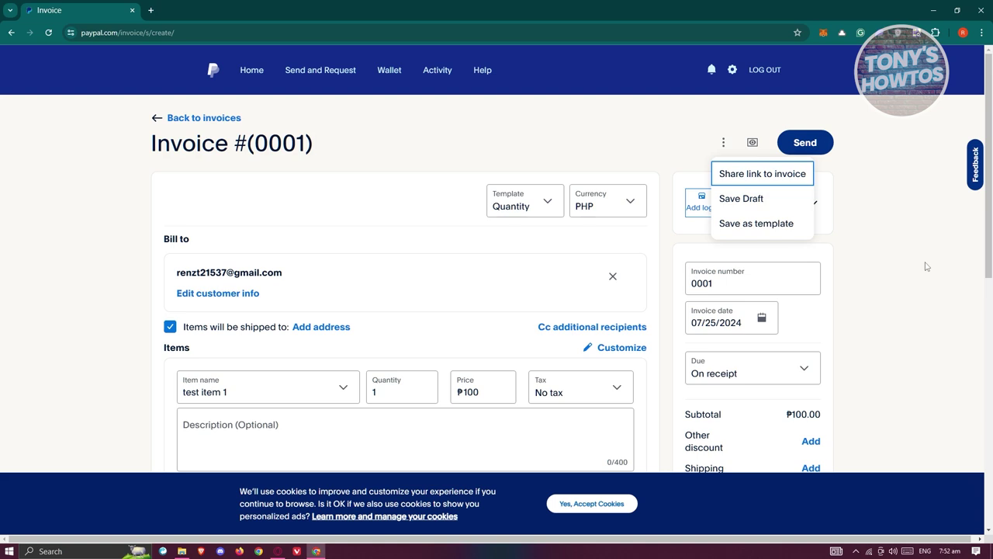
- Send Invoice #(0001) for ₱100.00 and dismiss the auto-reminders notice
{"action": "left_click", "coordinate": [944, 231]}
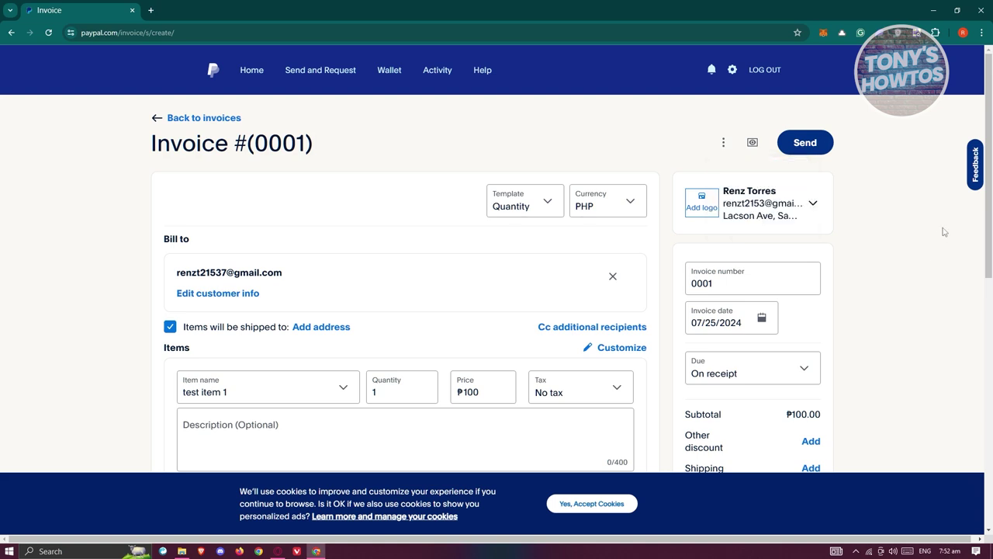
{"action": "left_click", "coordinate": [825, 145]}
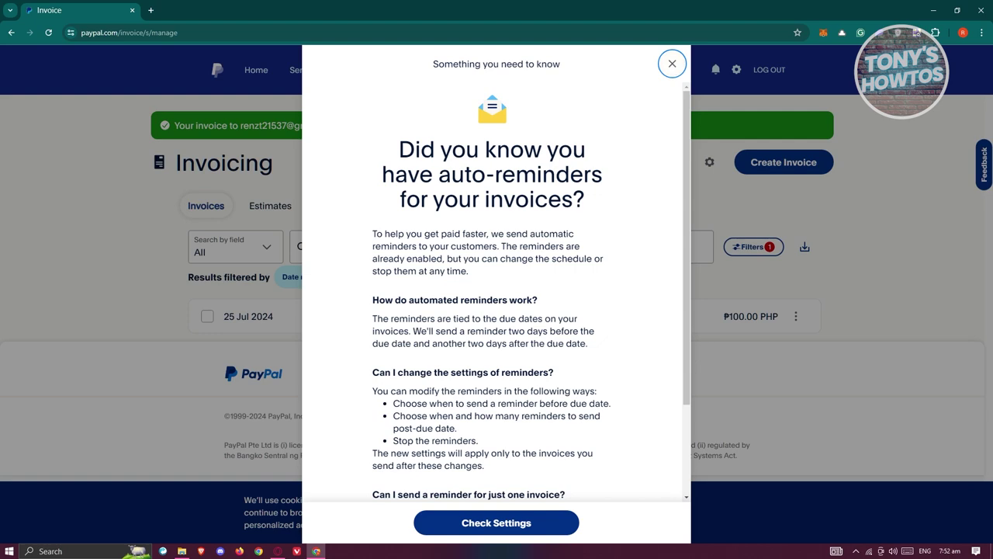
{"action": "left_click", "coordinate": [672, 64]}
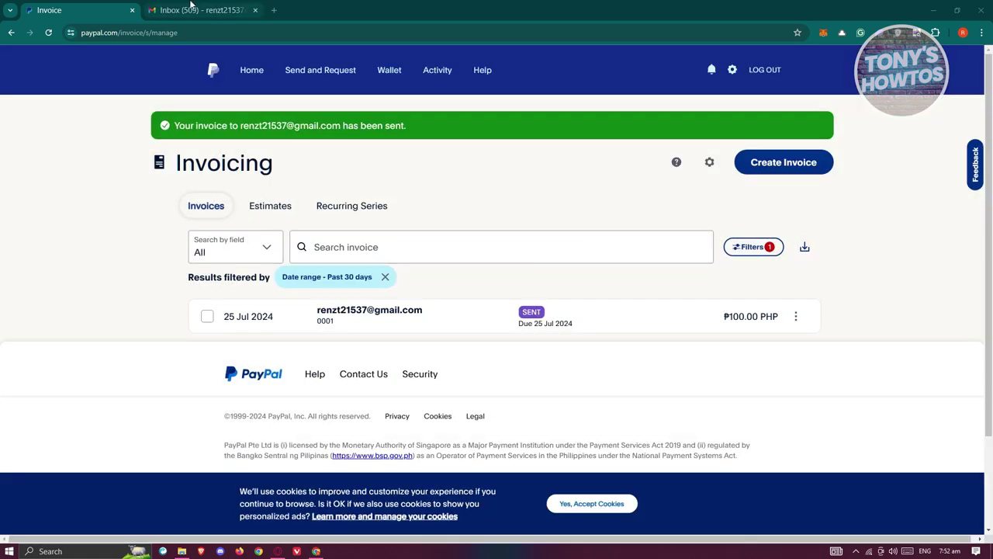
{"action": "left_click", "coordinate": [195, 10]}
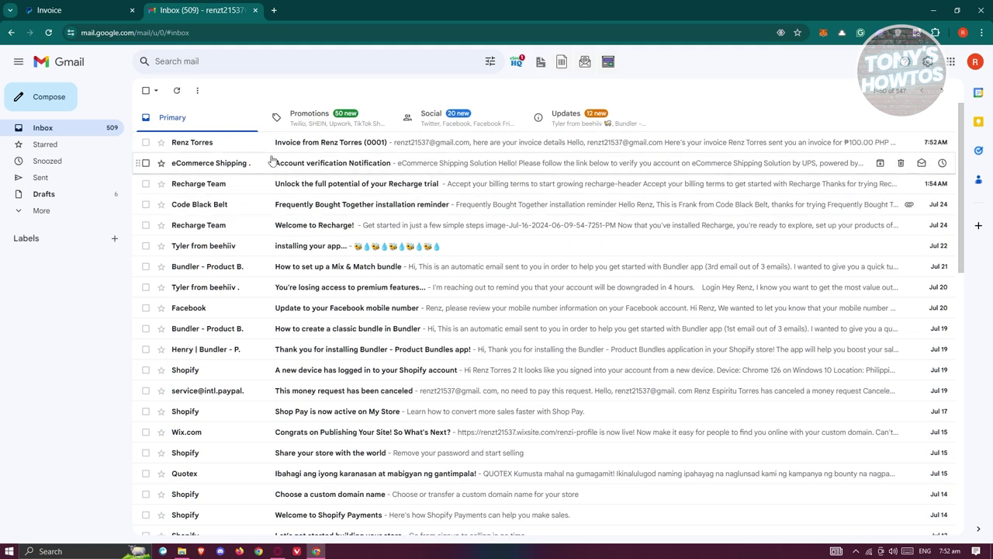
- Review the PayPal invoice email for ₱100.00 with note 'test message', then open its payment page
{"action": "left_click", "coordinate": [320, 149]}
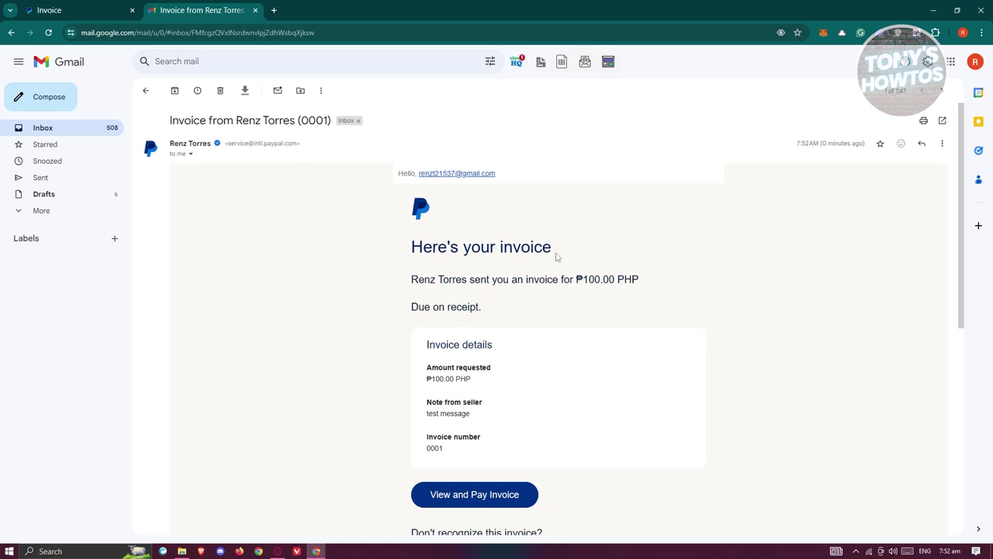
{"action": "scroll", "coordinate": [599, 328], "scroll_direction": "down", "scroll_amount": 3}
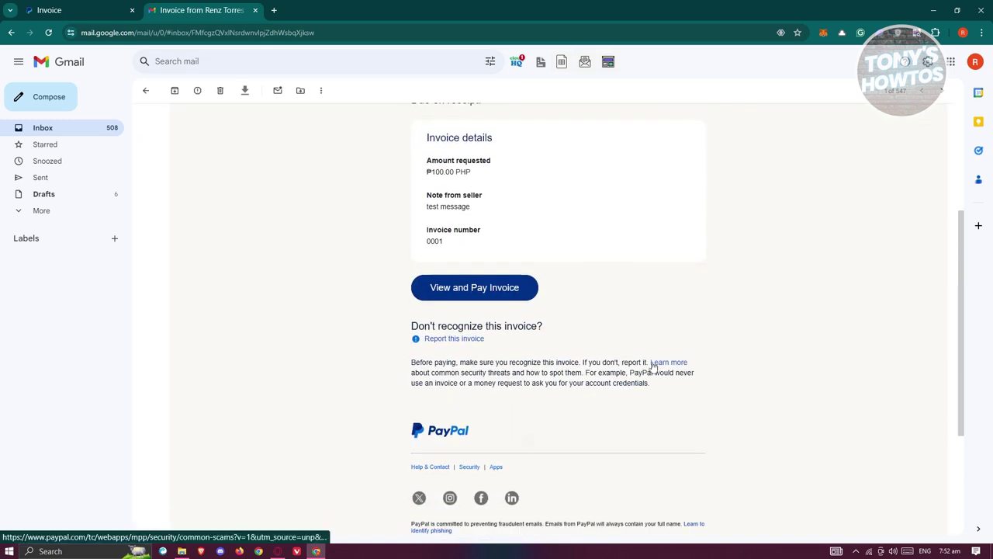
{"action": "scroll", "coordinate": [653, 366], "scroll_direction": "up", "scroll_amount": 2}
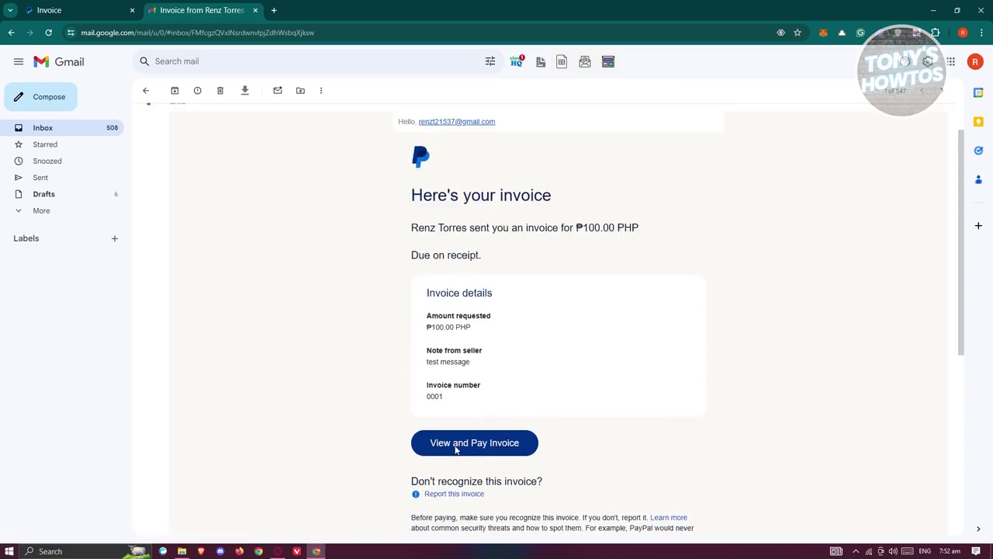
{"action": "left_click", "coordinate": [465, 443]}
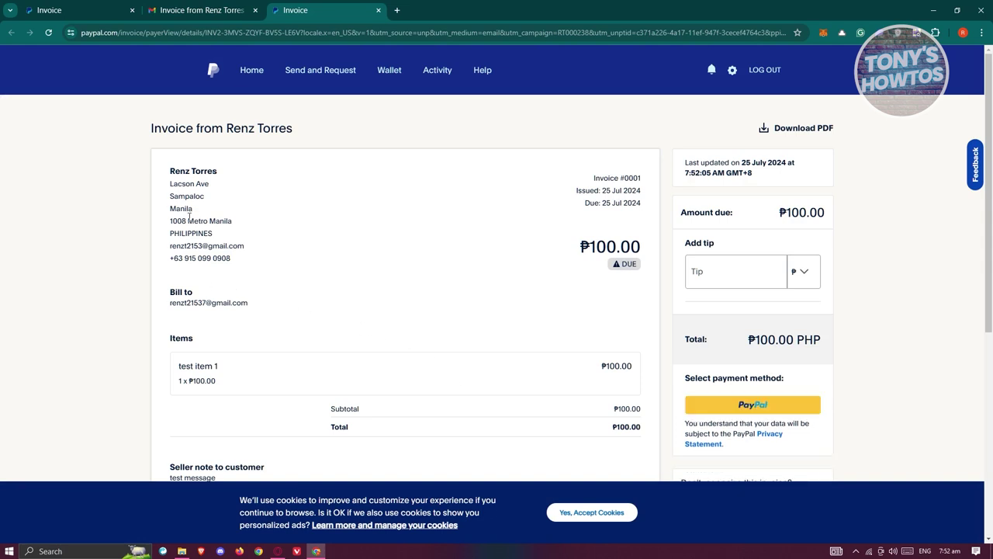
- Scroll through the Invoice #0001 payer page showing ₱100.00 due, tip field and PayPal option
{"action": "scroll", "coordinate": [465, 292], "scroll_direction": "down", "scroll_amount": 1}
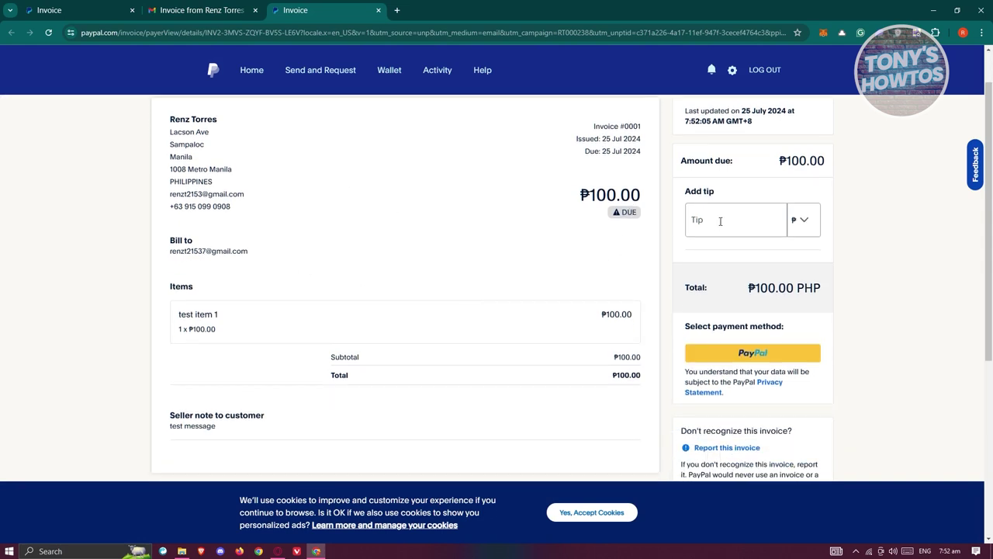
{"action": "scroll", "coordinate": [910, 246], "scroll_direction": "down", "scroll_amount": 2}
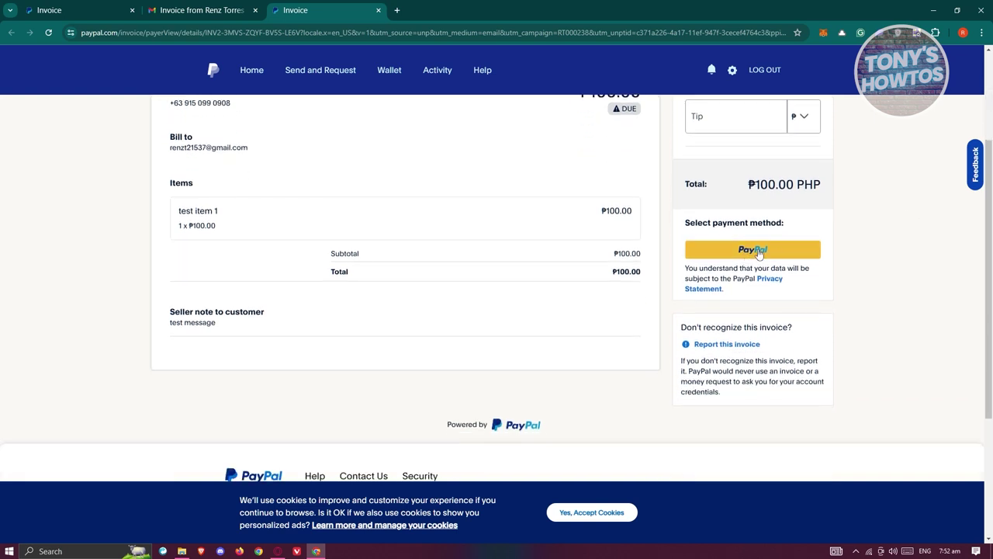